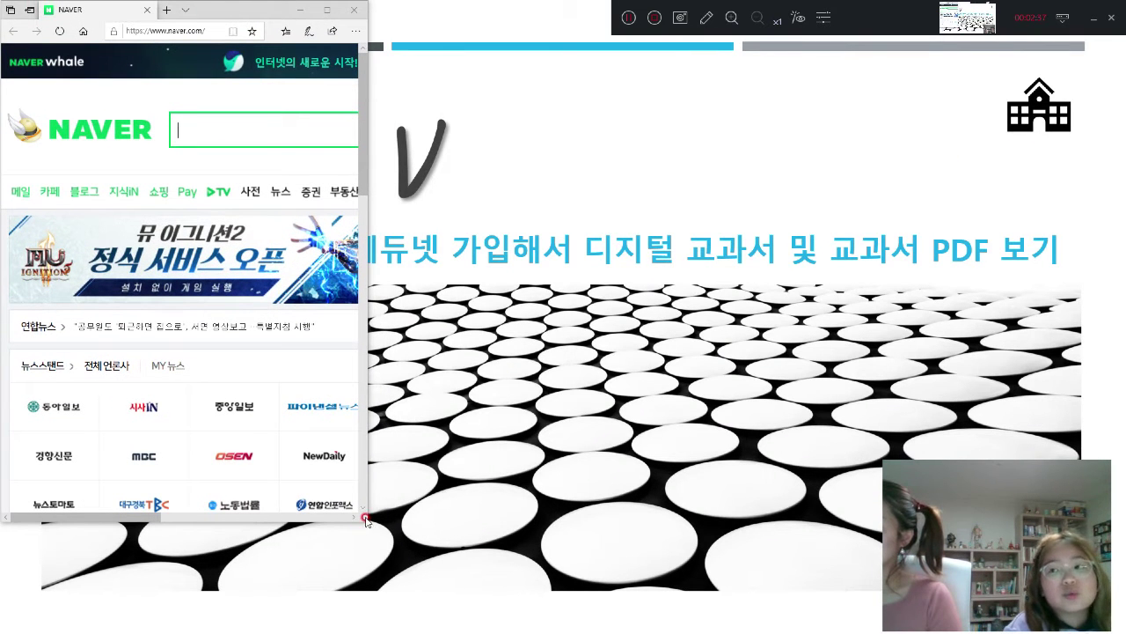
# - Enlarge the browser window to fill the screen and search Naver for "에듀넷"
pyautogui.moveTo(368, 523); pyautogui.dragTo(1122, 630)
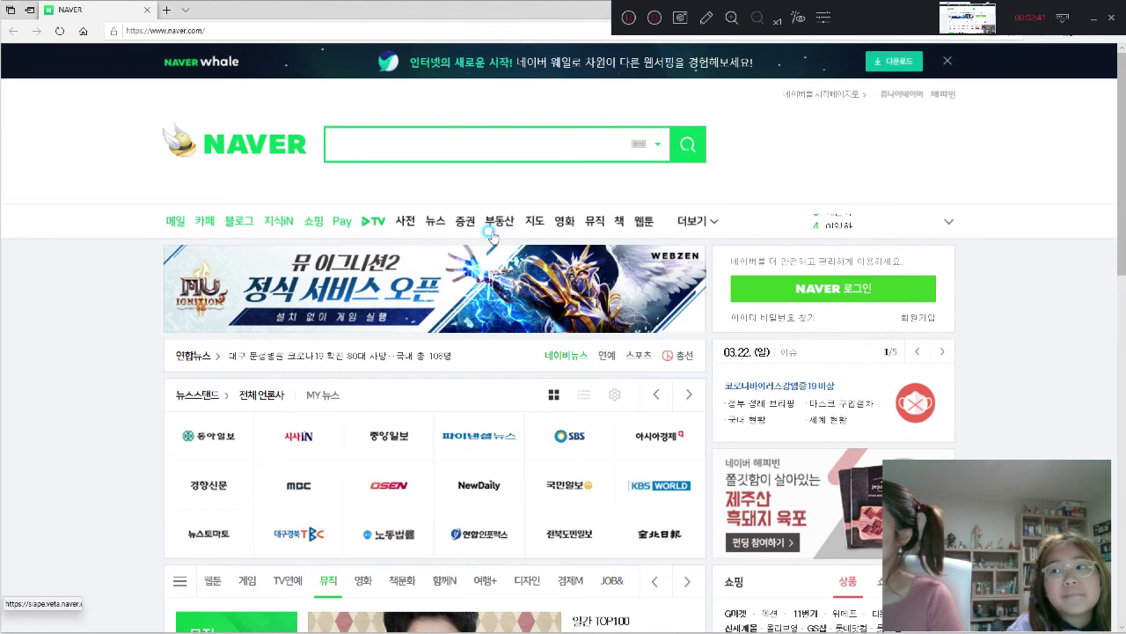
pyautogui.click(466, 161)
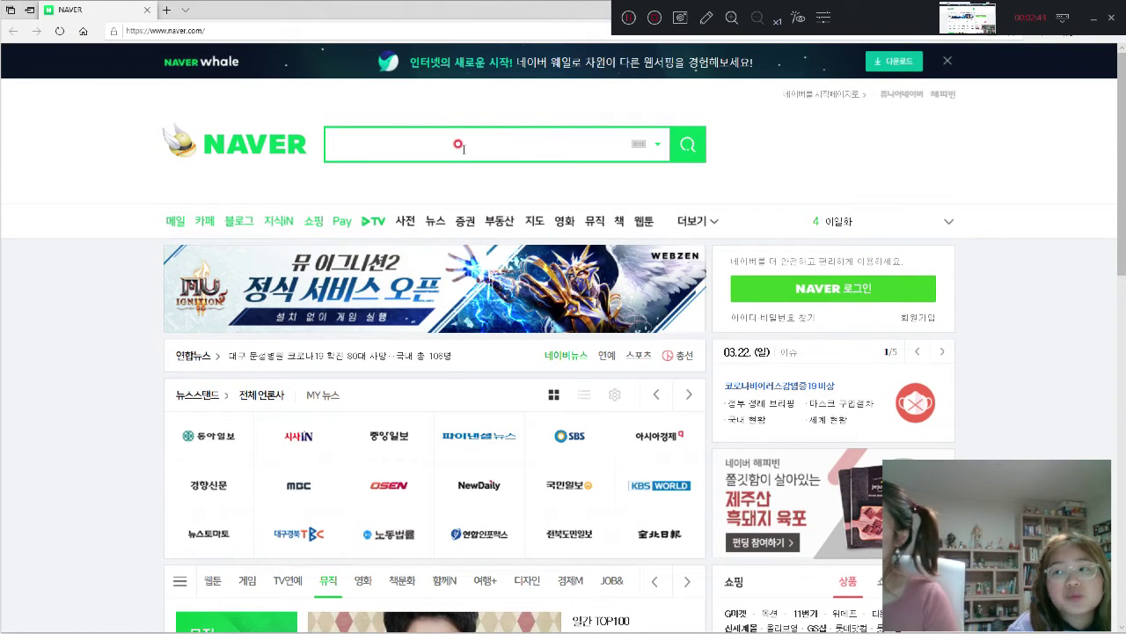
pyautogui.write('dp')
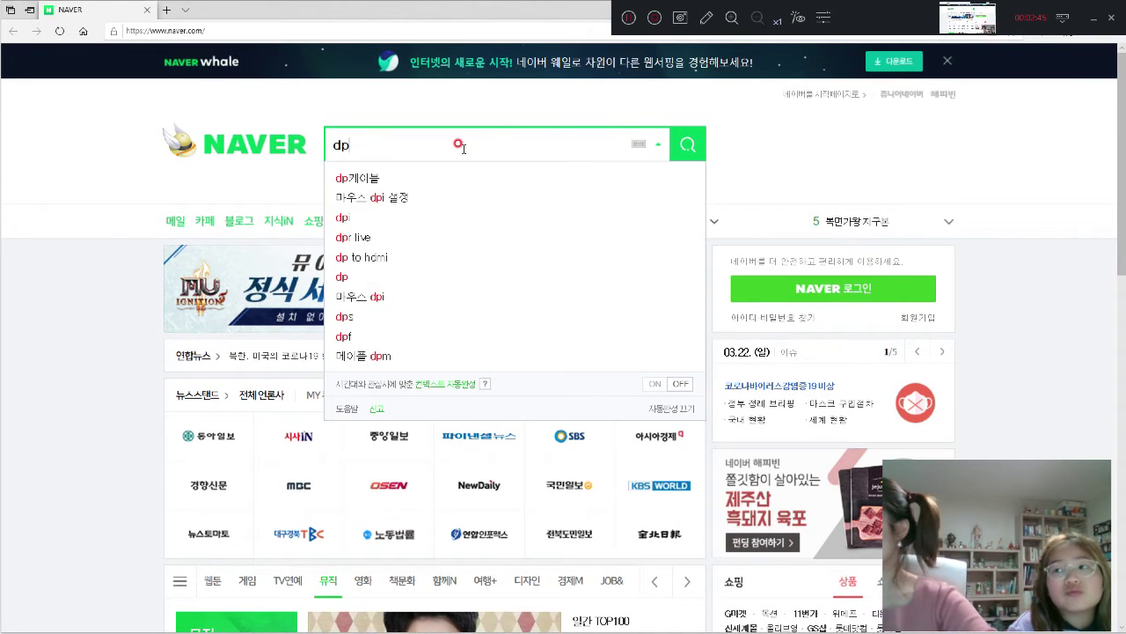
pyautogui.press('BackSpace')
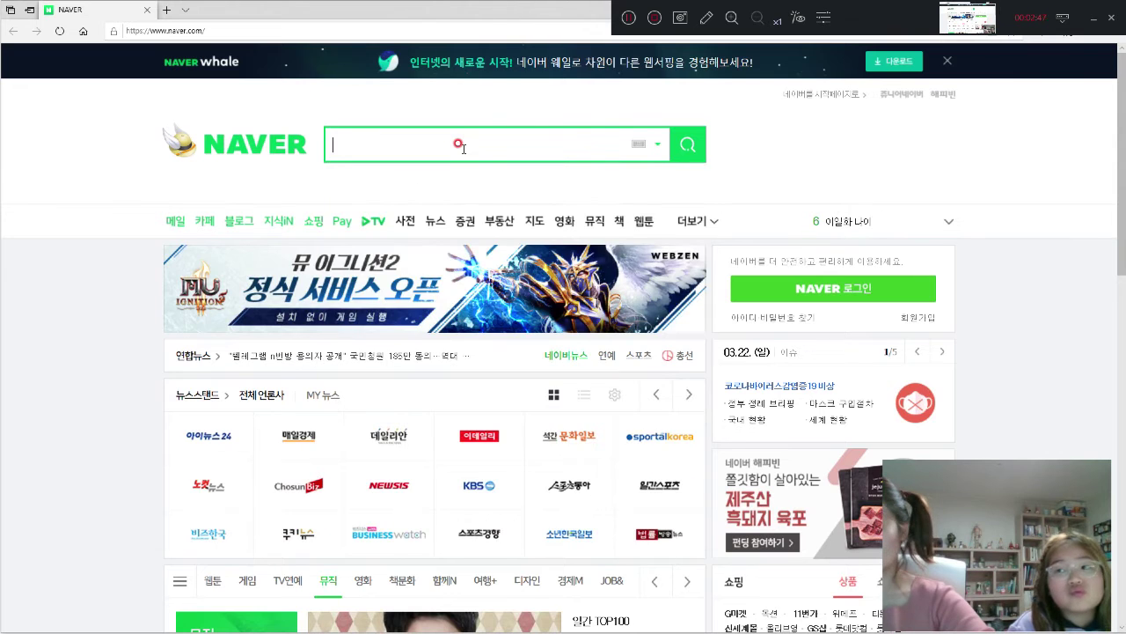
pyautogui.write('에듀')
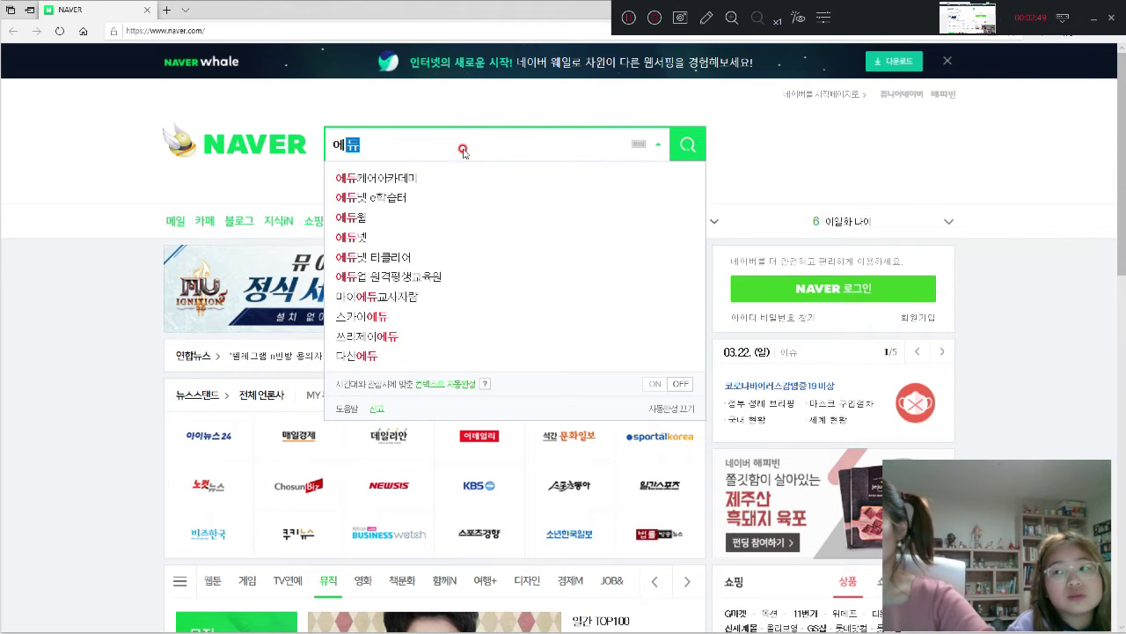
pyautogui.write('넷')
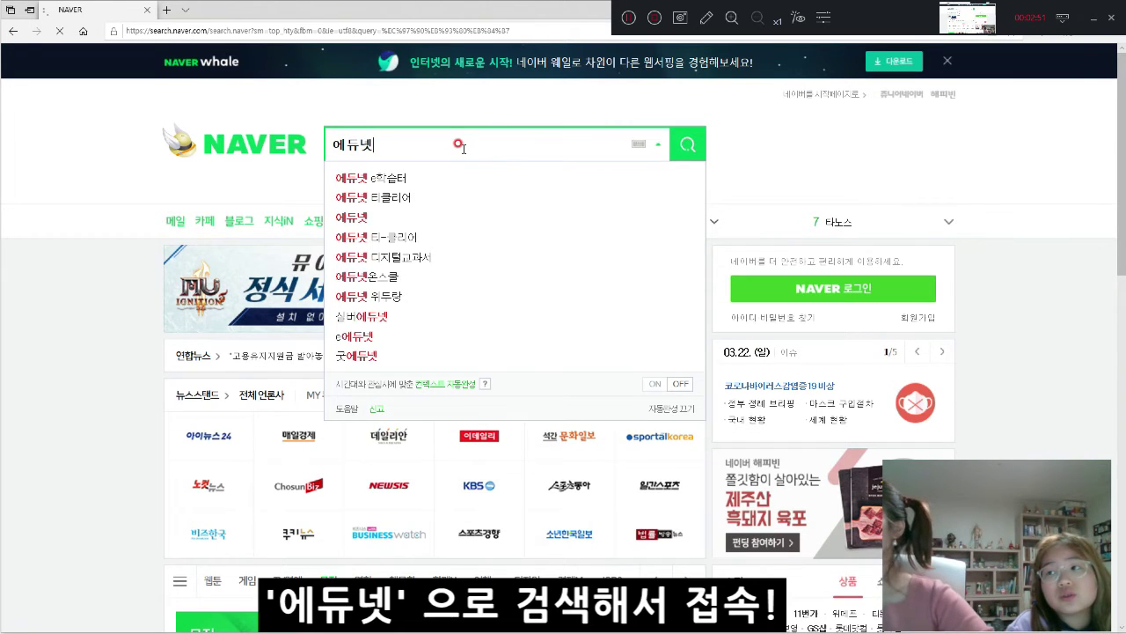
pyautogui.press('Return')
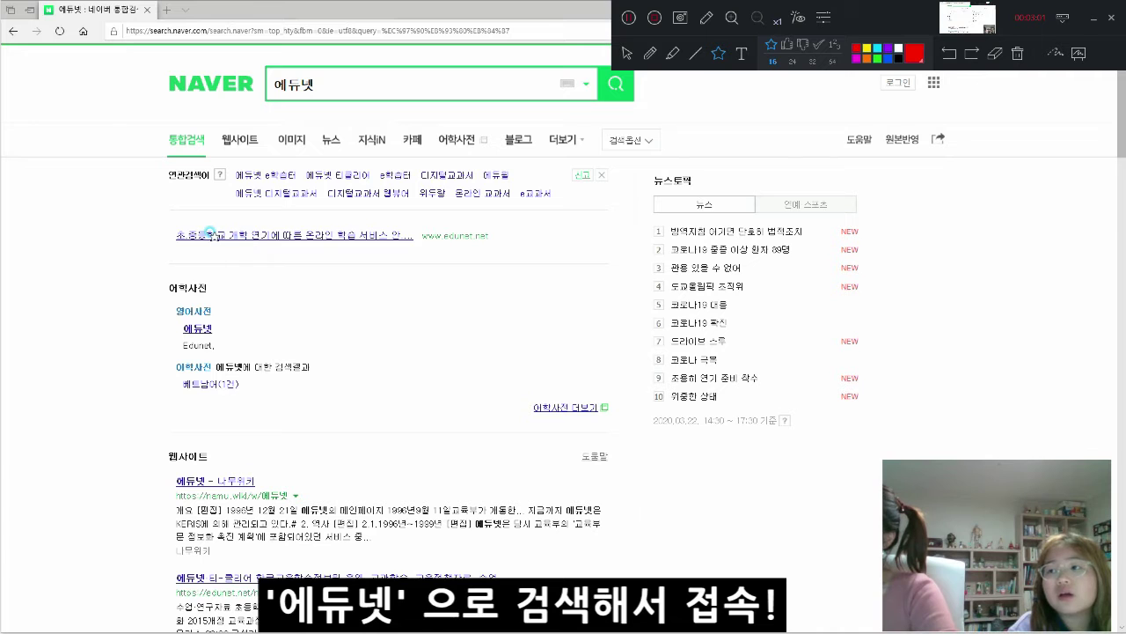
pyautogui.click(214, 235)
pyautogui.click(253, 234)
pyautogui.click(326, 237)
pyautogui.click(374, 228)
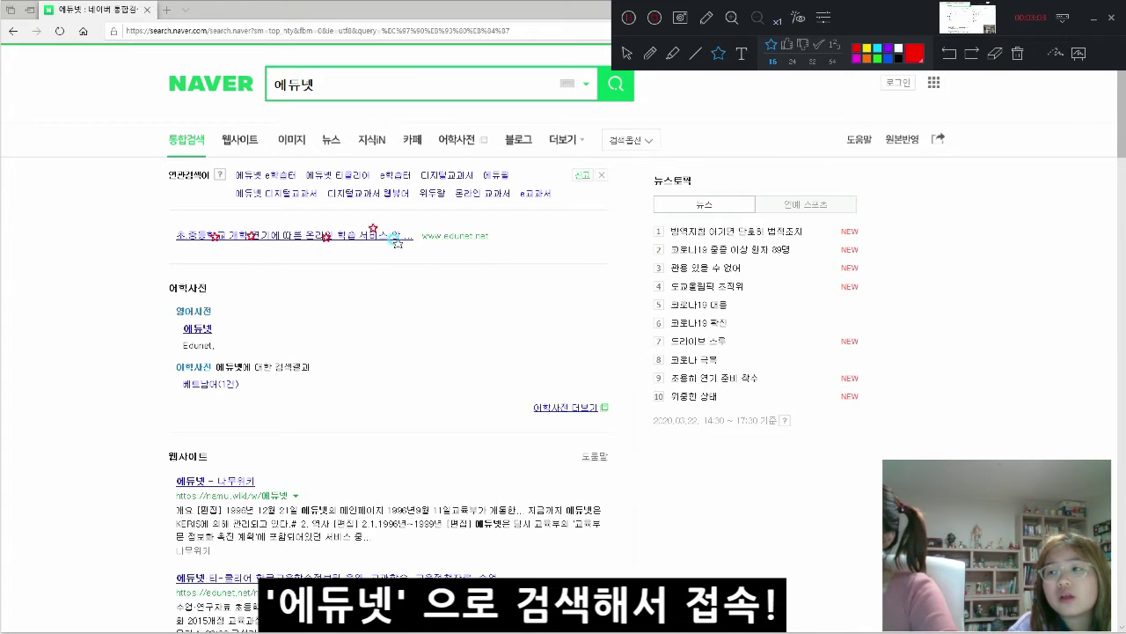
pyautogui.click(421, 247)
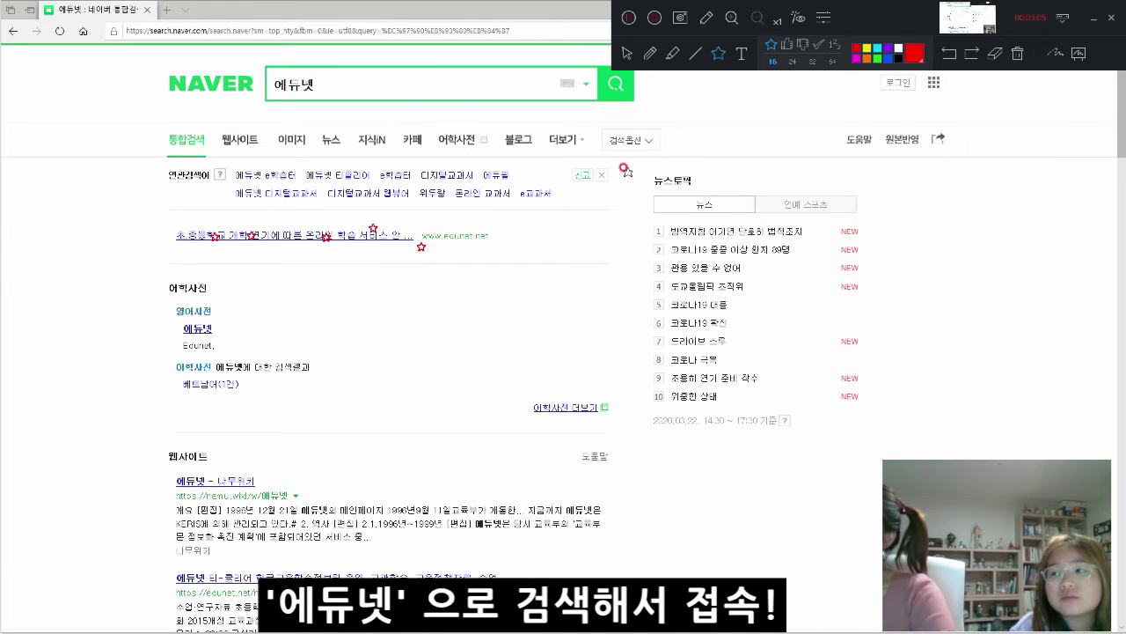
pyautogui.click(706, 18)
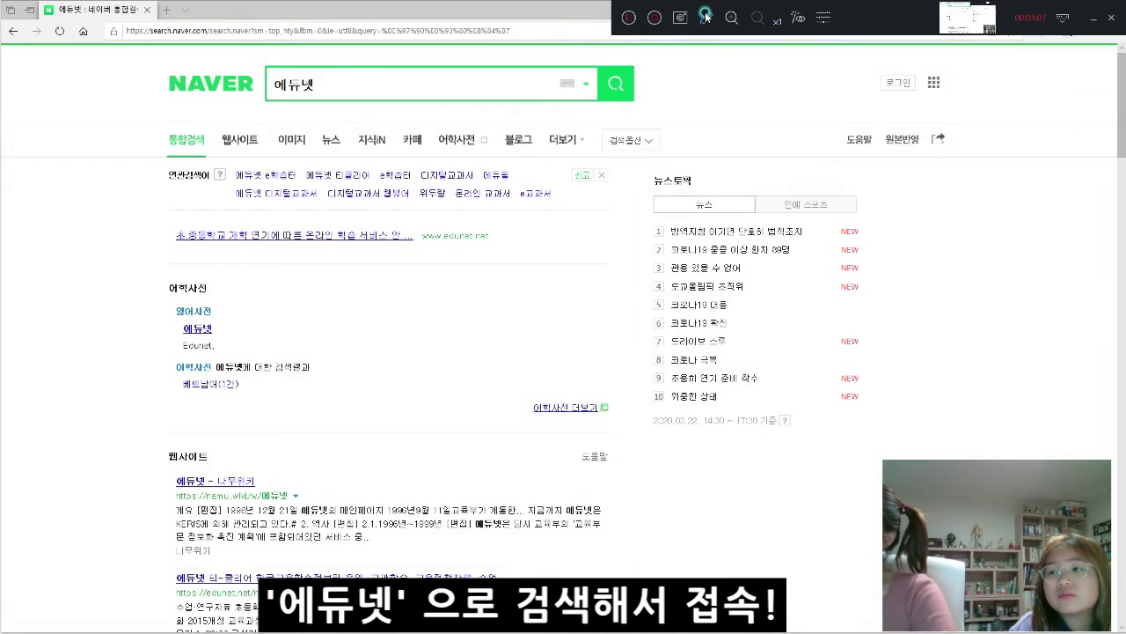
# - Open the edunet.net online learning service notice from the results and go to its 에듀넷 회원가입 page
pyautogui.click(385, 235)
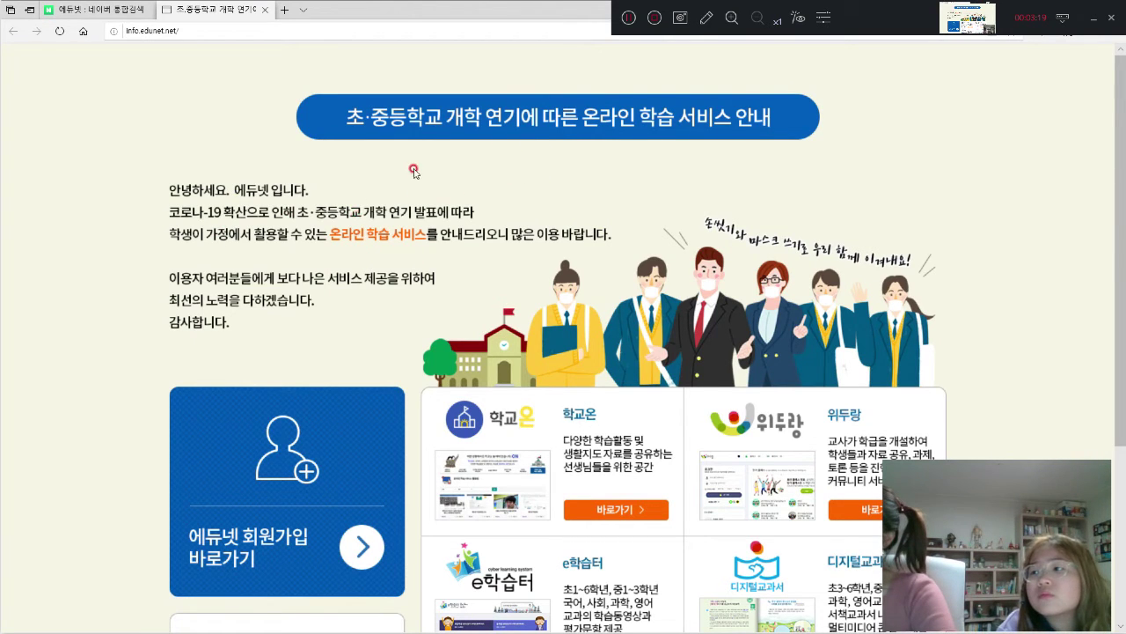
pyautogui.scroll(-1, 560, 279)
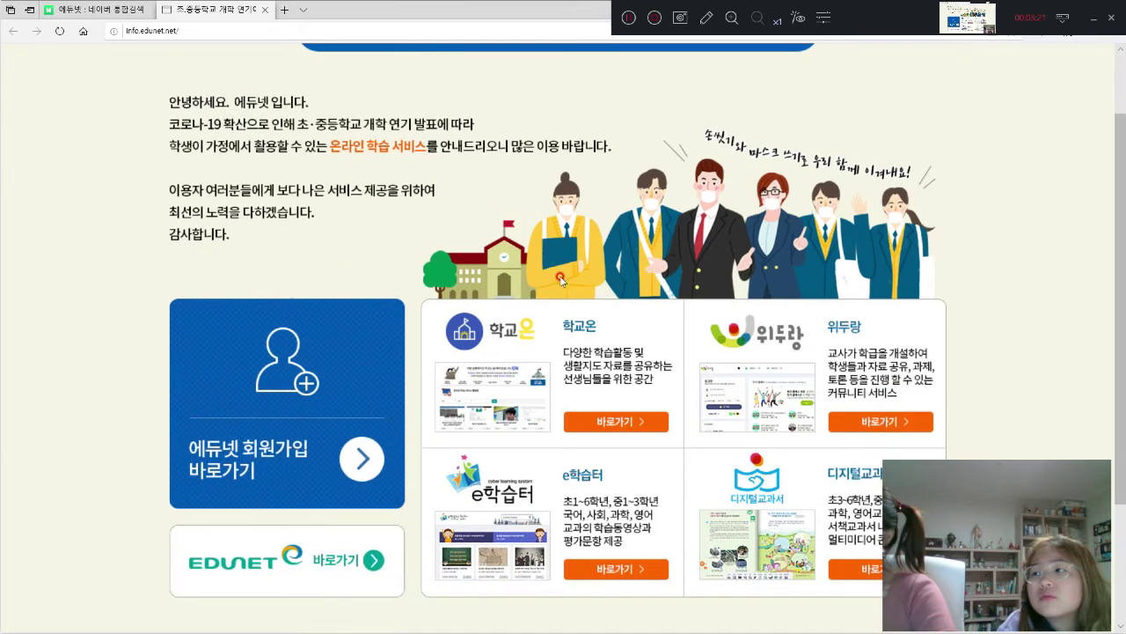
pyautogui.scroll(-1, 560, 280)
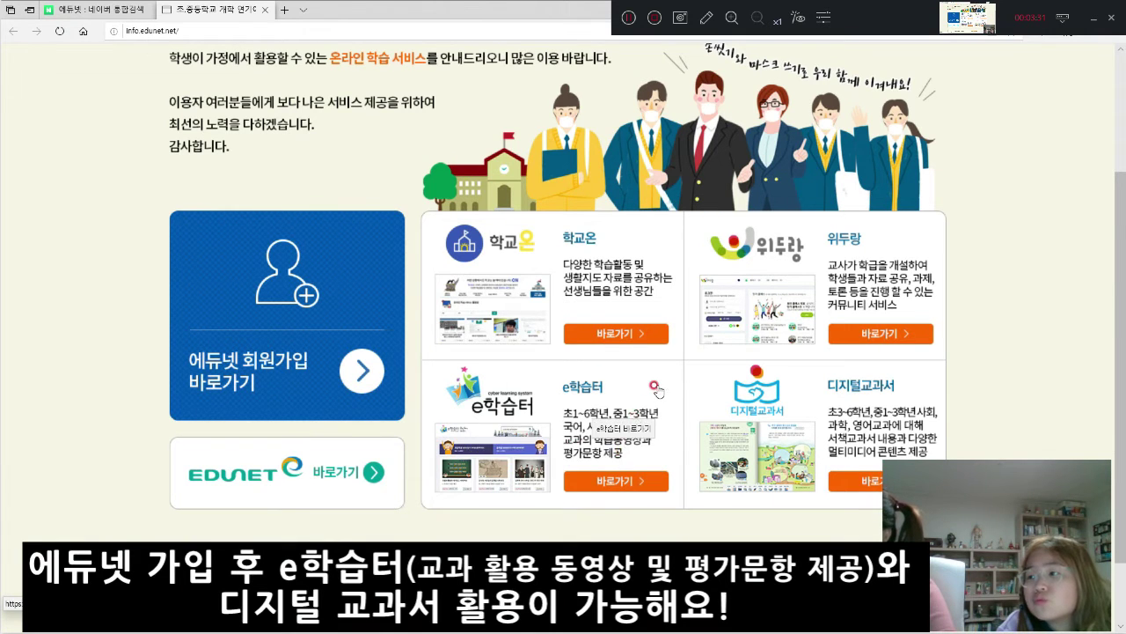
pyautogui.scroll(-1, 656, 387)
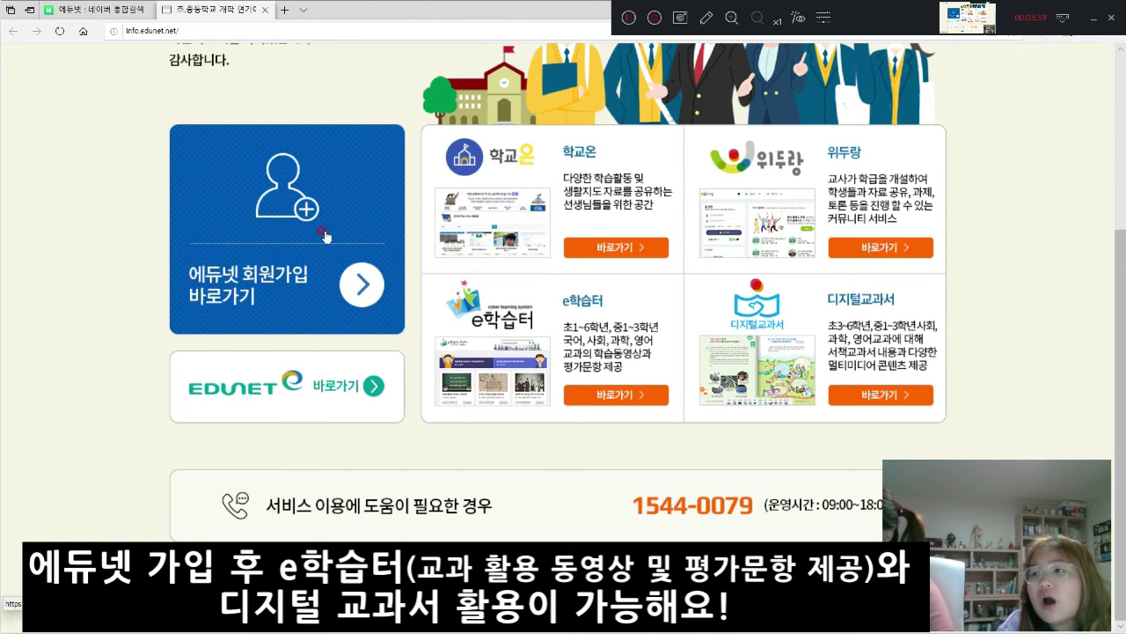
pyautogui.click(302, 203)
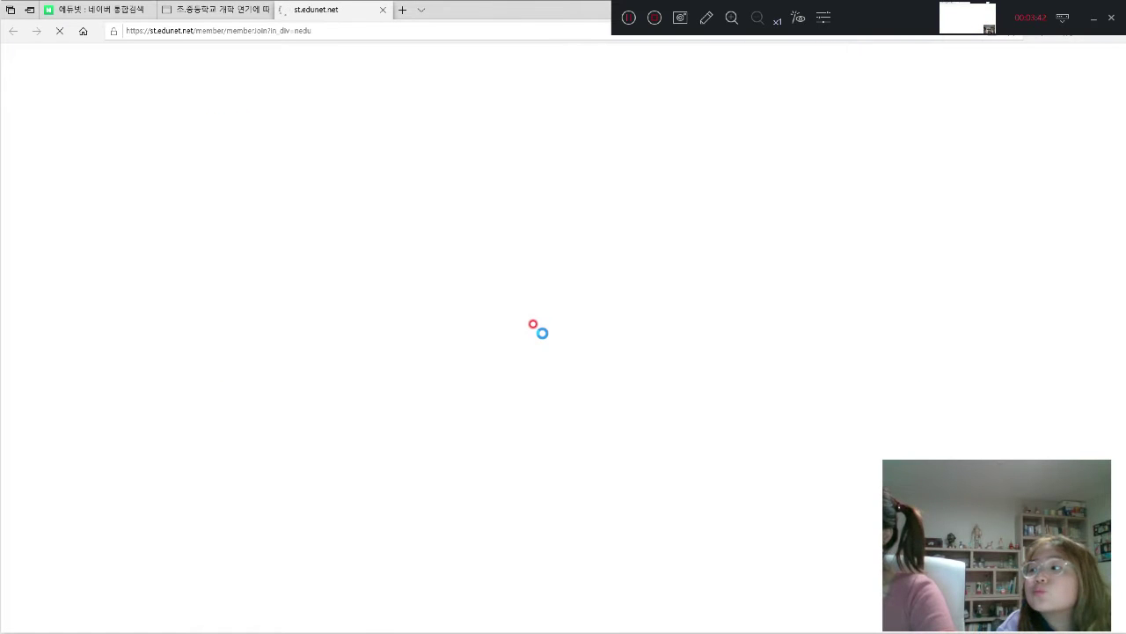
# - Agree to the terms of use and the personal information collection, and continue the sign-up as 학생
pyautogui.click(201, 331)
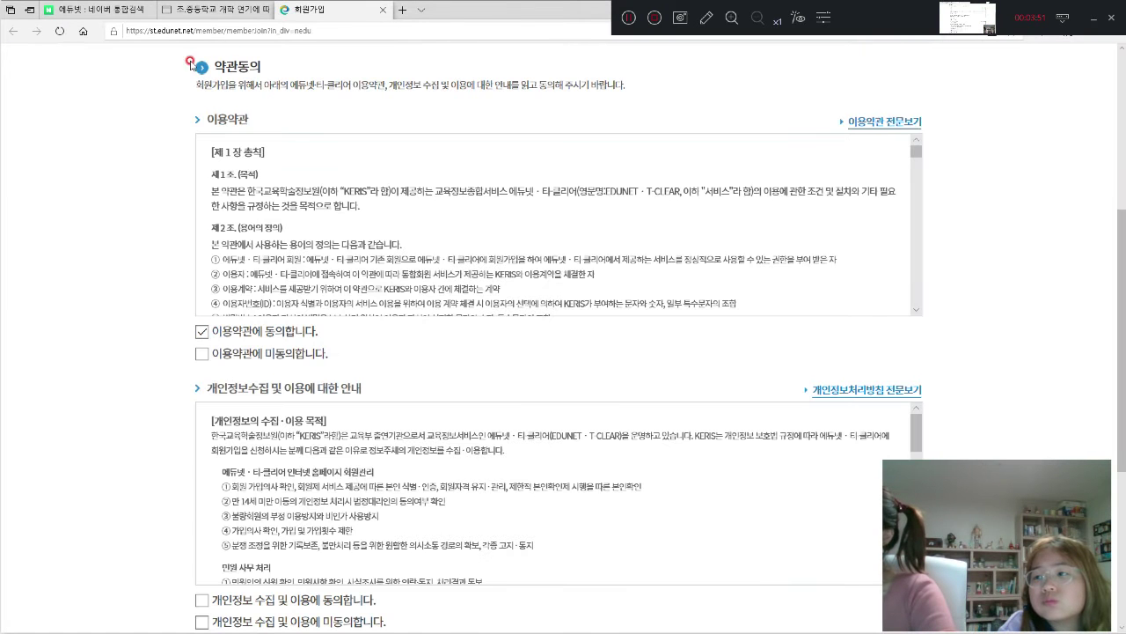
pyautogui.scroll(-2, 302, 352)
pyautogui.click(202, 423)
pyautogui.scroll(-1, 388, 396)
pyautogui.click(442, 486)
pyautogui.click(494, 525)
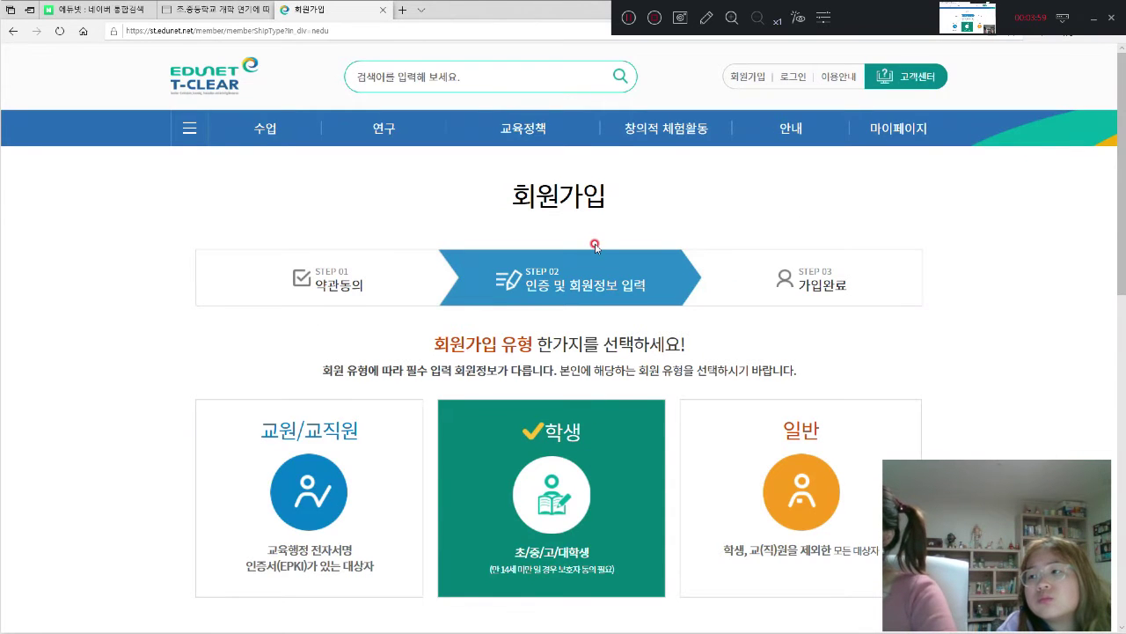
# - Go to the student name field and review the member information and guardian consent sections of the sign-up form
pyautogui.scroll(-2, 596, 260)
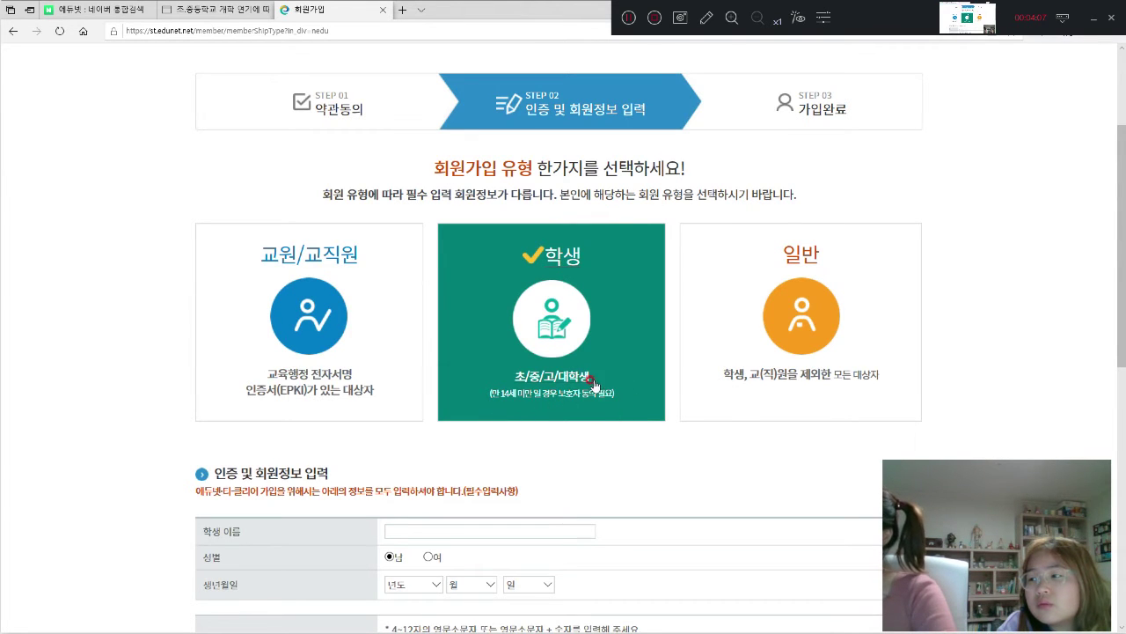
pyautogui.scroll(-2, 585, 391)
pyautogui.click(567, 358)
pyautogui.click(665, 387)
pyautogui.scroll(-1, 664, 387)
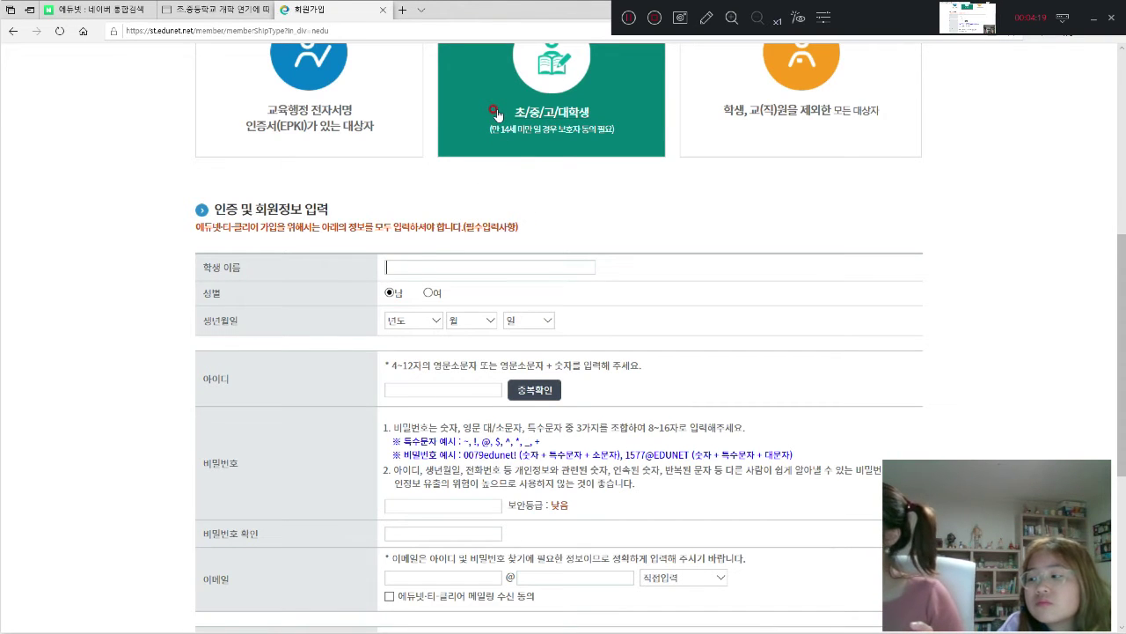
pyautogui.click(495, 278)
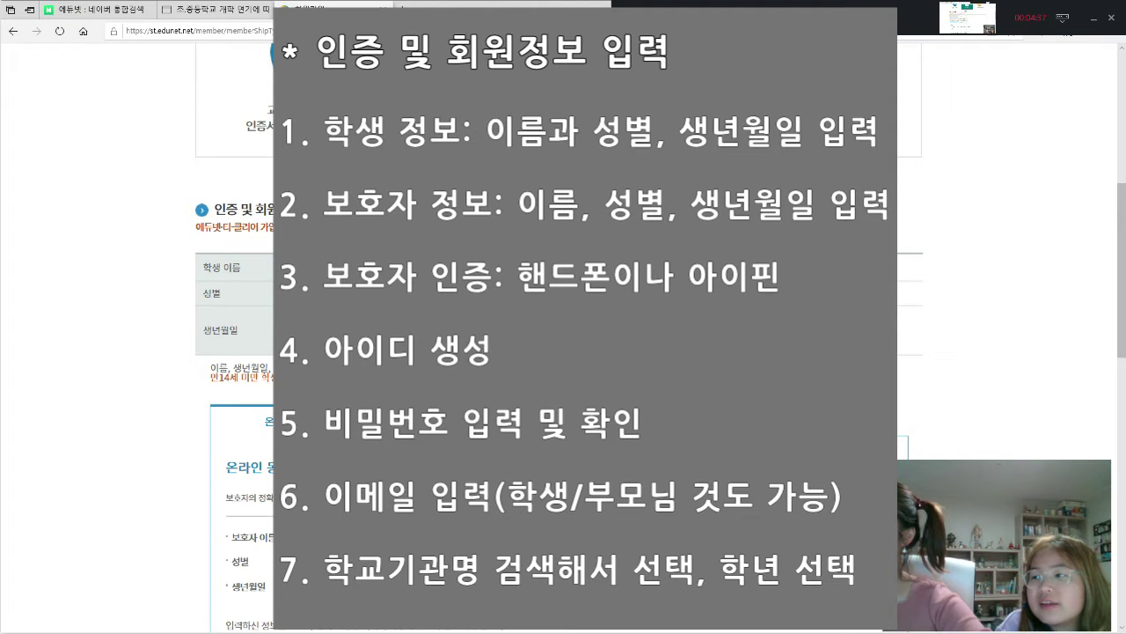
pyautogui.scroll(-2, 563, 352)
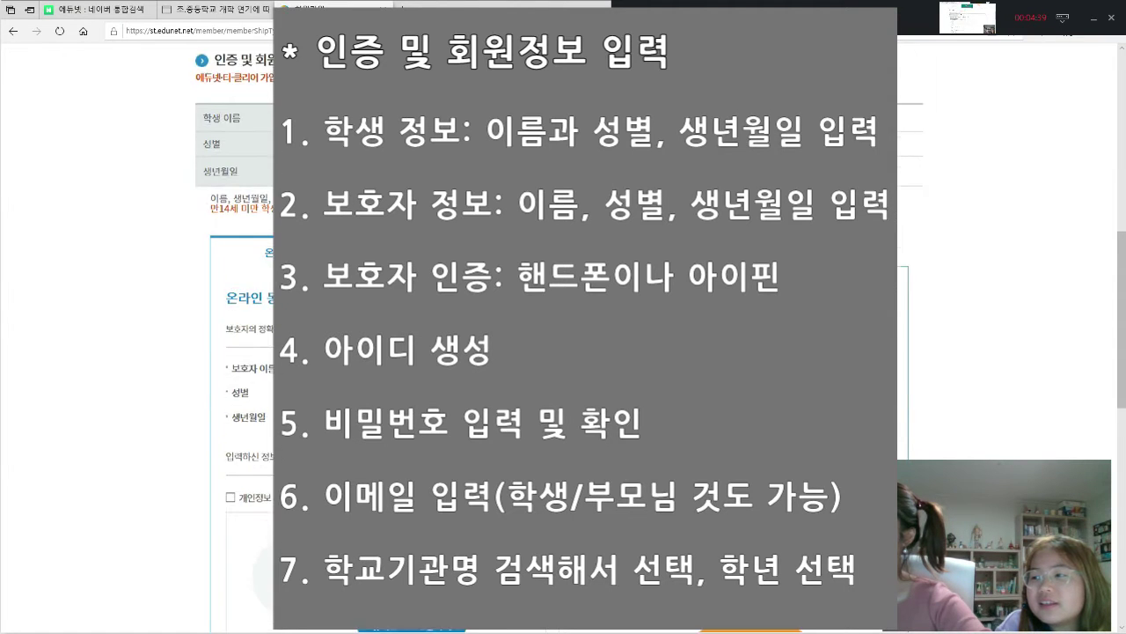
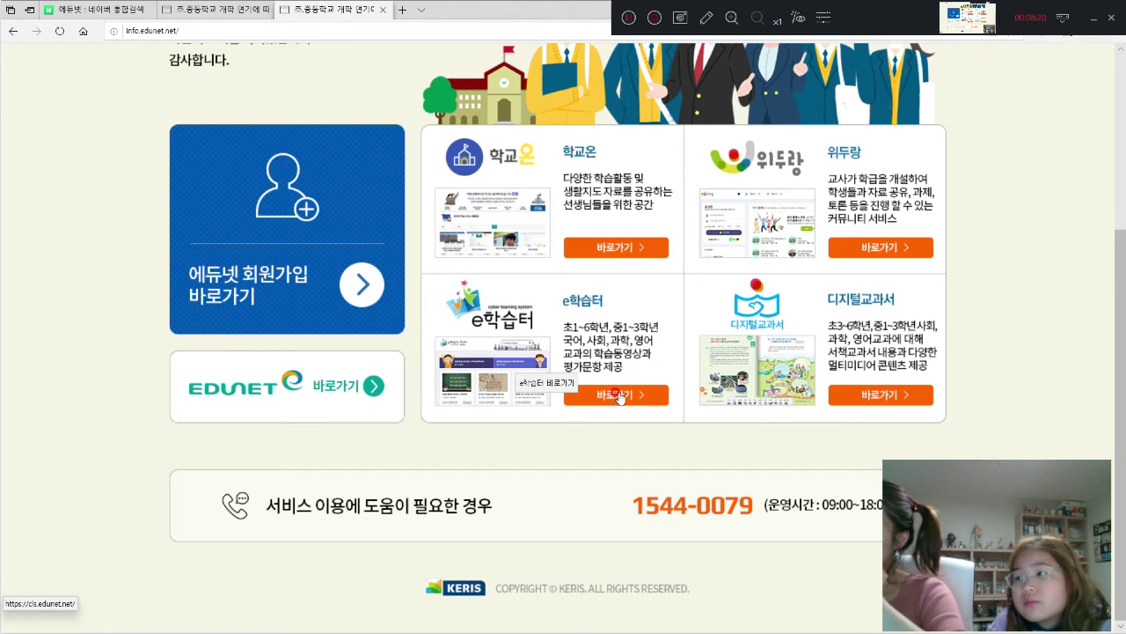
# - Log in to the 디지털교과서 service with 아이디 저장 enabled, and let the browser save the password
pyautogui.click(870, 393)
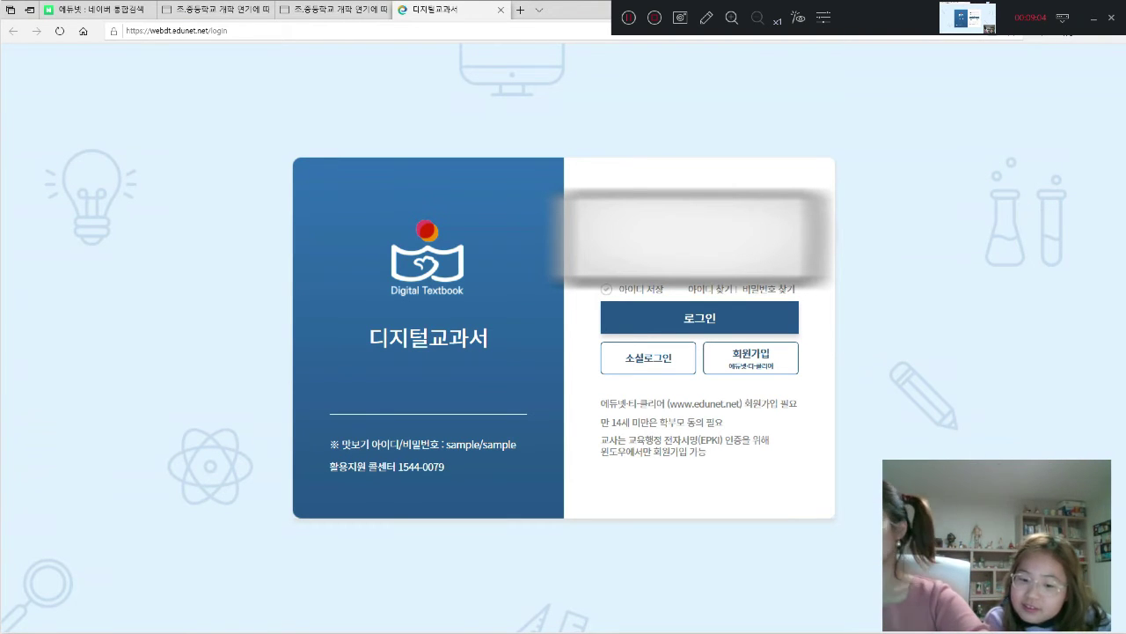
pyautogui.click(602, 292)
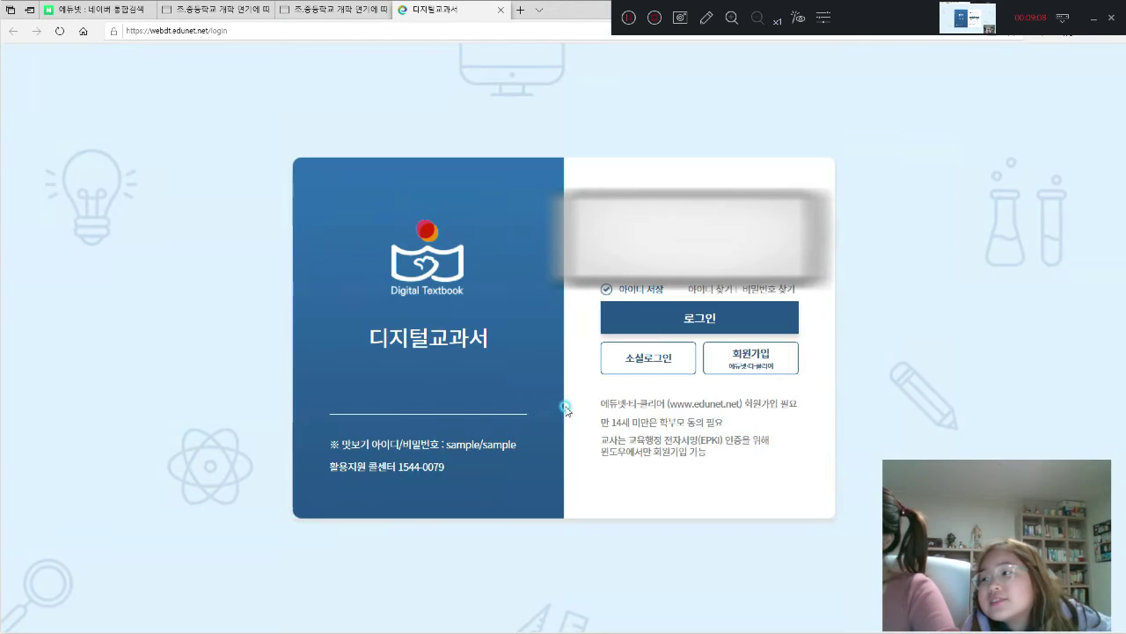
pyautogui.click(564, 421)
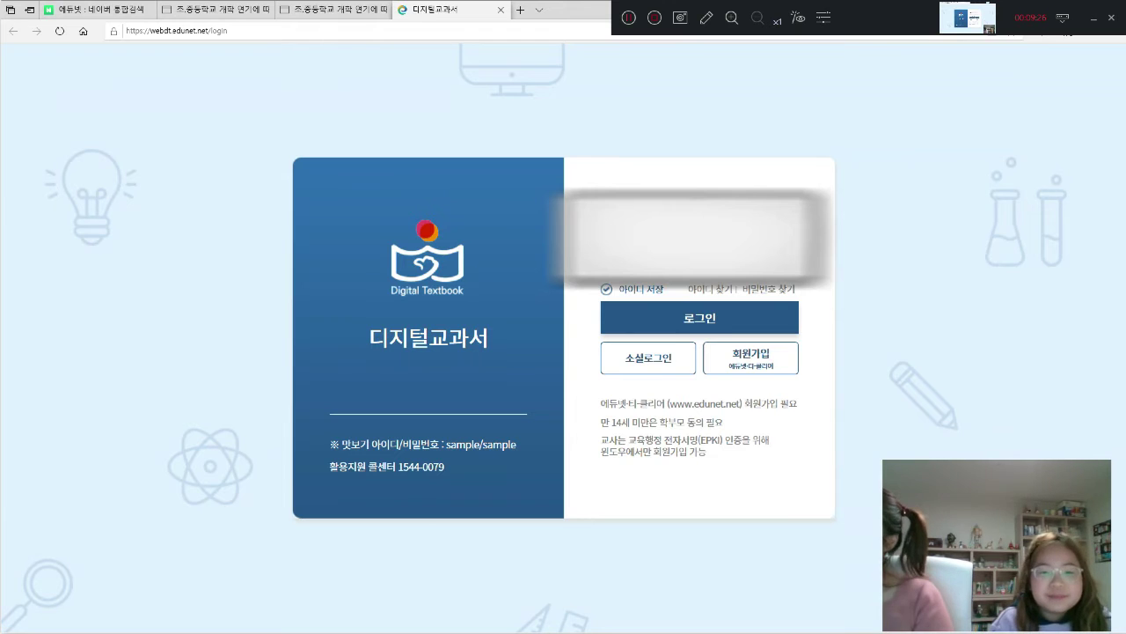
pyautogui.click(695, 318)
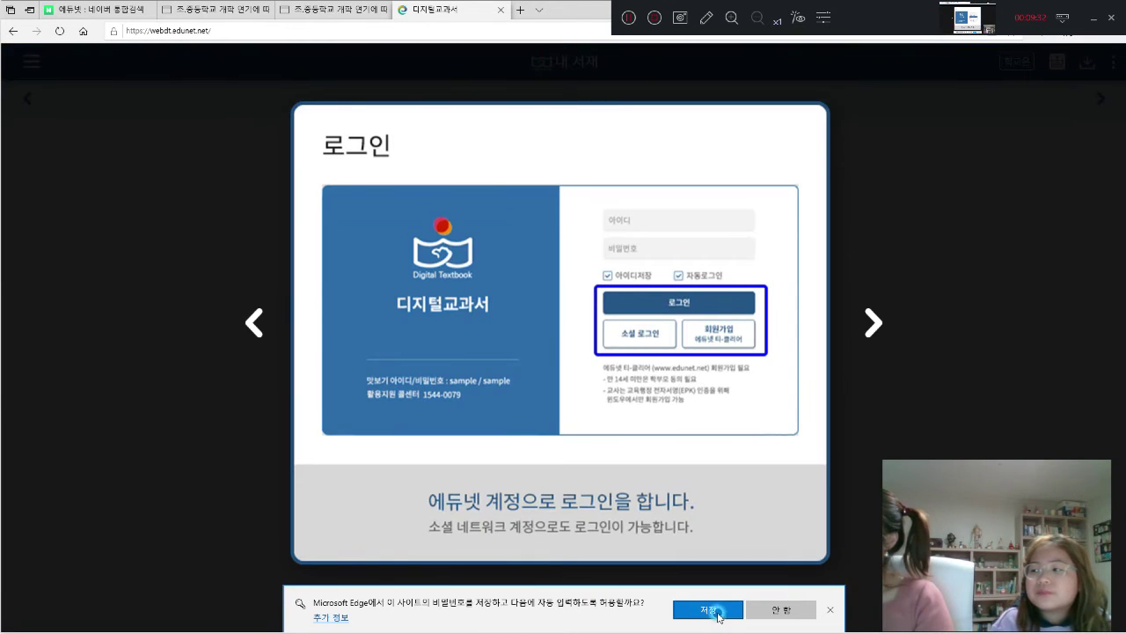
pyautogui.click(711, 610)
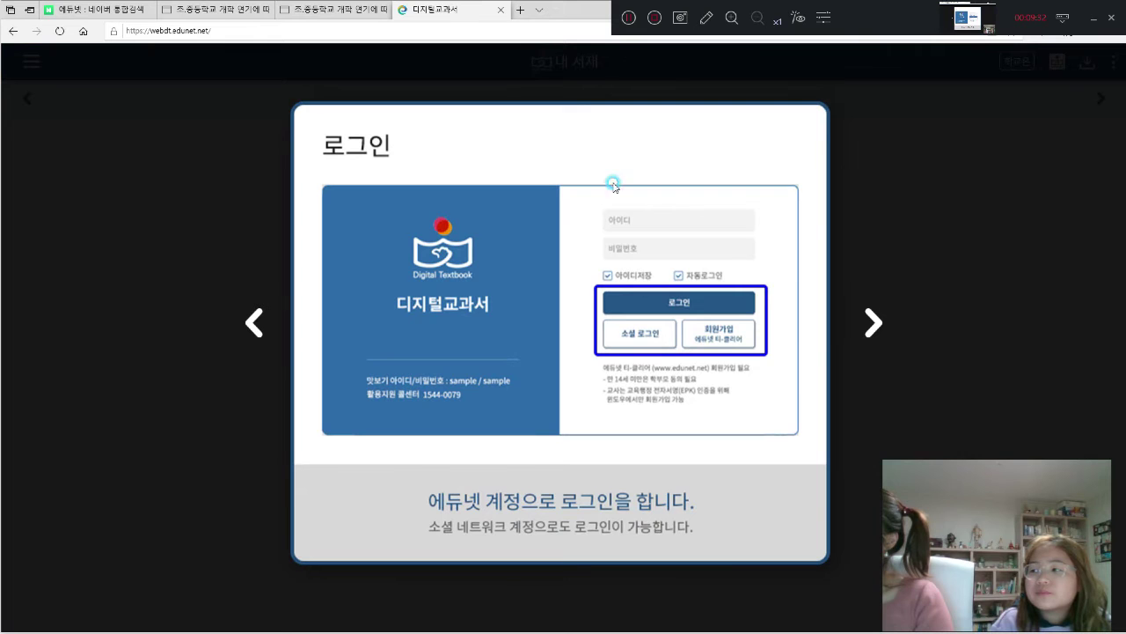
# - Page through the 디지털교과서 introductory guide slides to the end and dismiss the guide
pyautogui.click(869, 322)
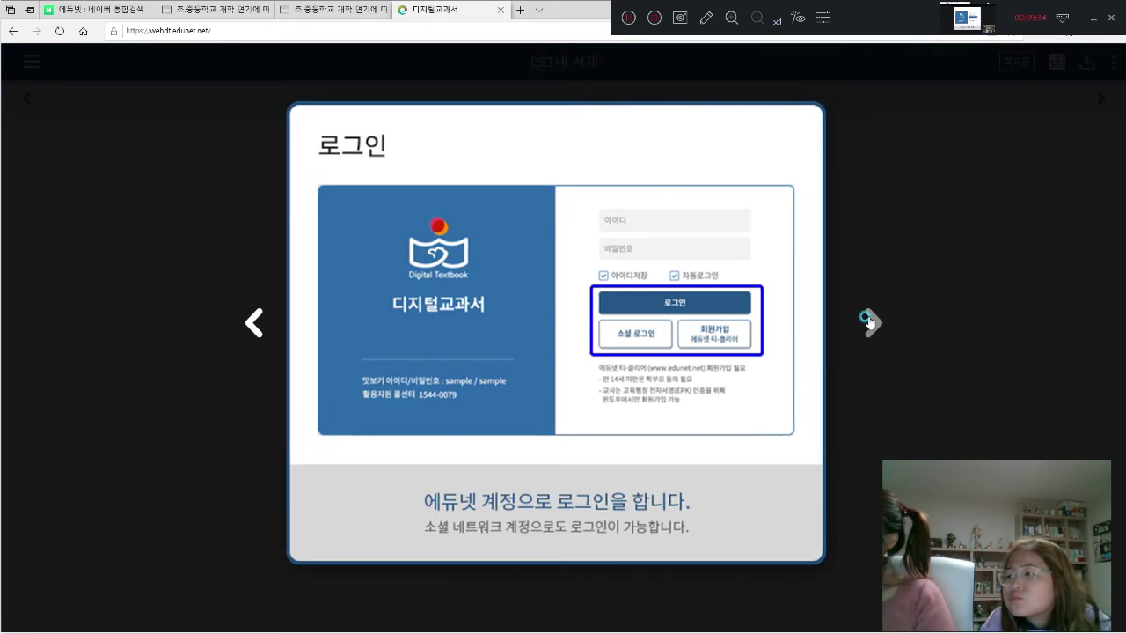
pyautogui.click(870, 322)
pyautogui.click(869, 322)
pyautogui.click(869, 322)
pyautogui.click(870, 322)
pyautogui.click(912, 254)
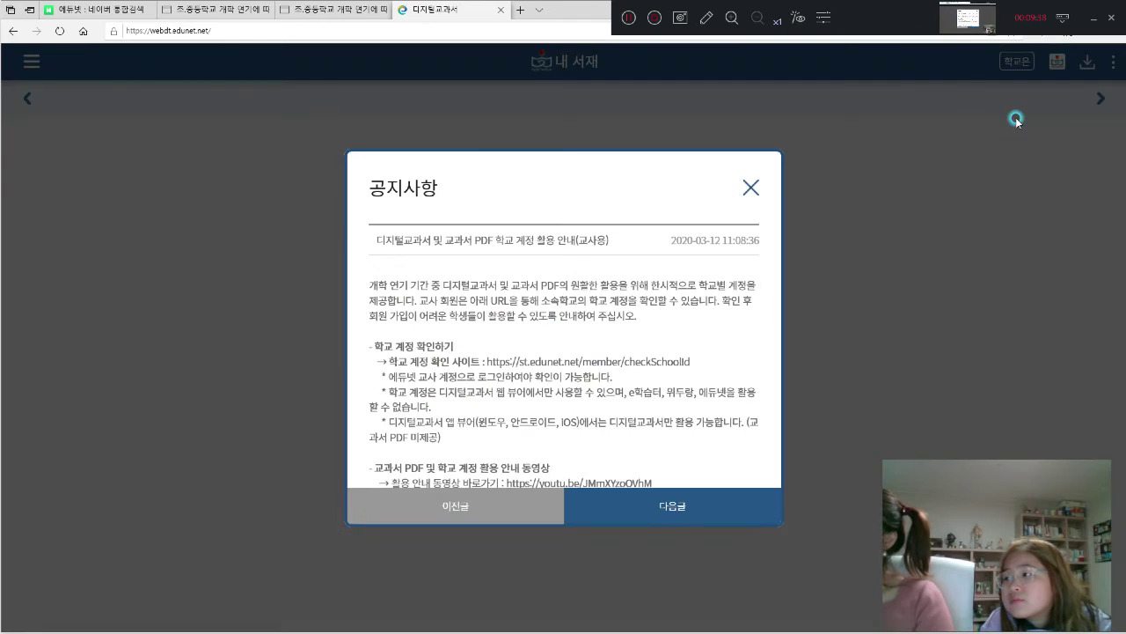
# - Read the school account notice to its end, and close it together with the 공지사항 list
pyautogui.scroll(-1, 558, 229)
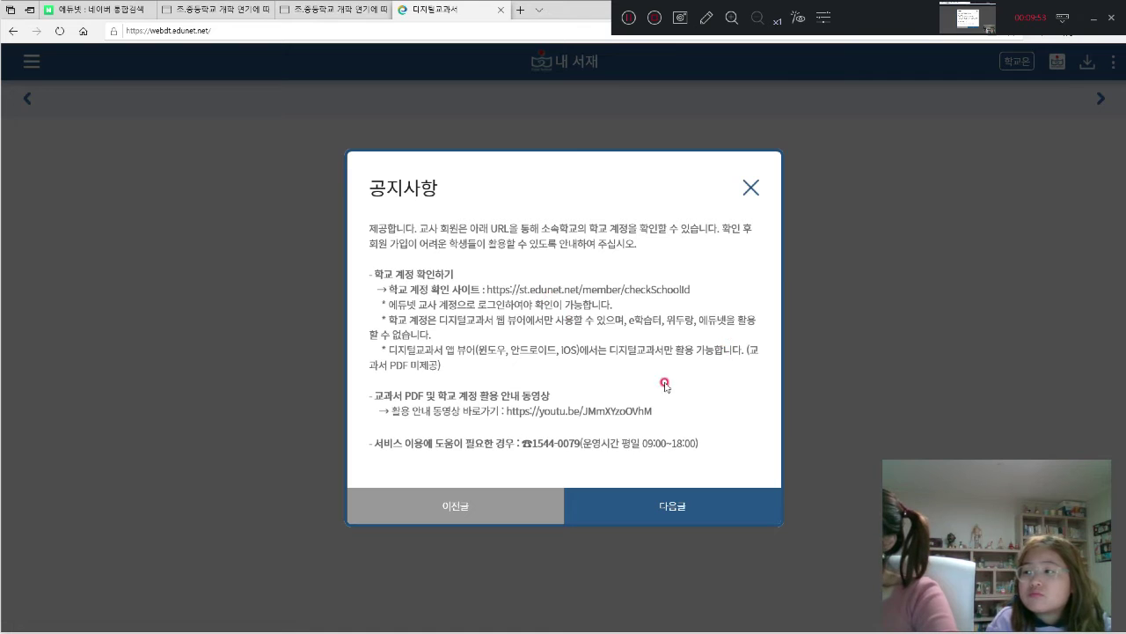
pyautogui.click(749, 187)
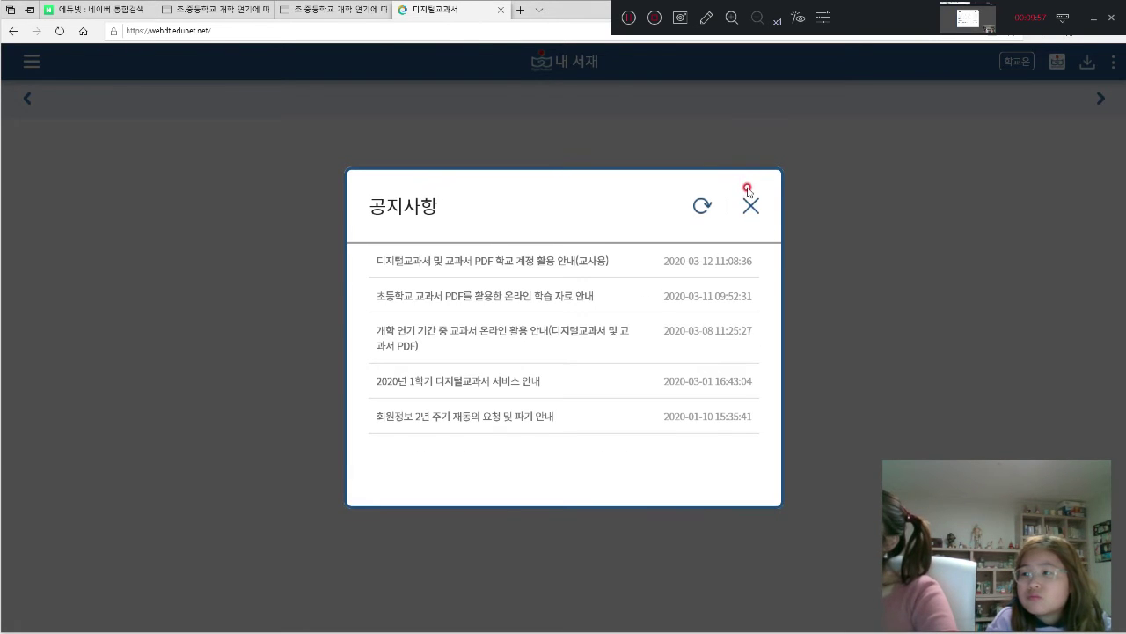
pyautogui.click(750, 205)
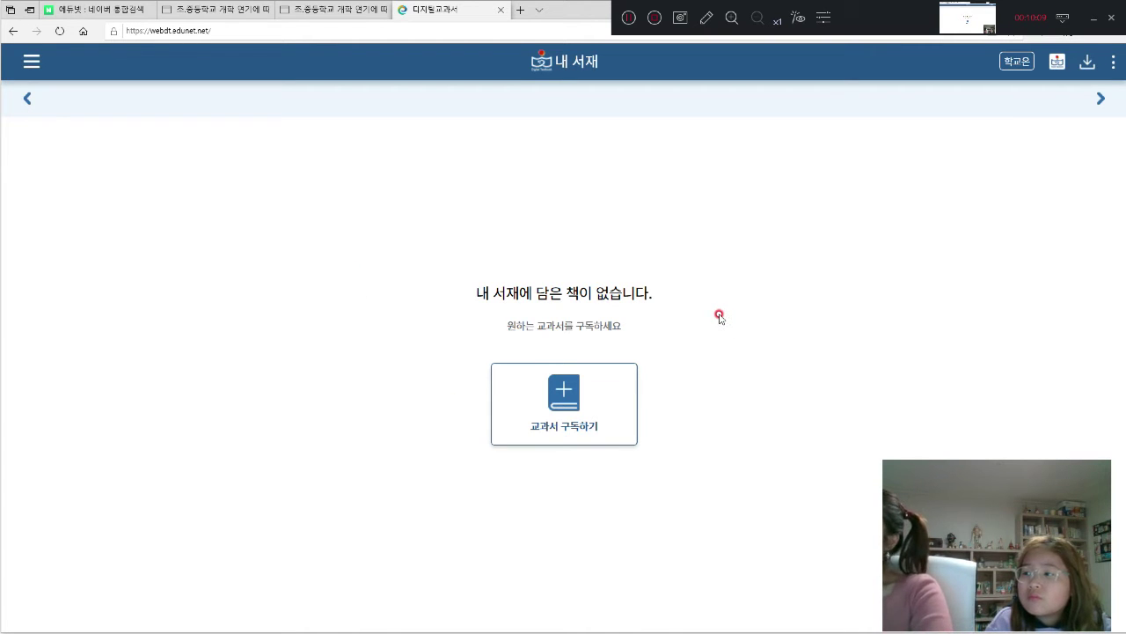
# - Open the 교과서 구독하기 page from the empty bookshelf and underline the 디지털교과서 heading with a yellow highlighter
pyautogui.click(568, 387)
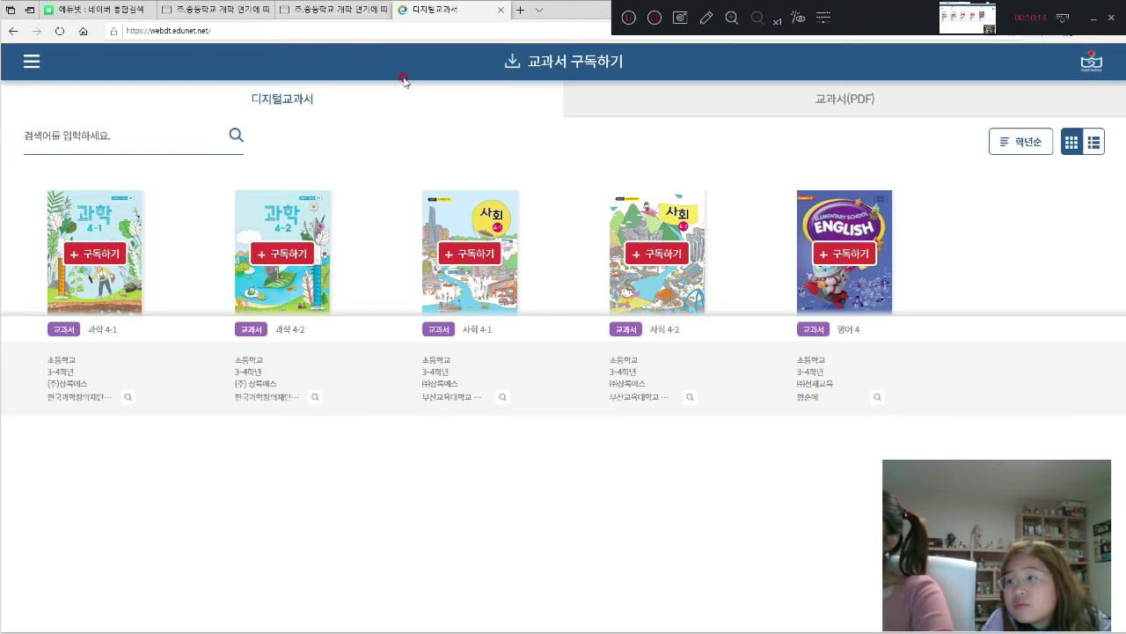
pyautogui.click(704, 17)
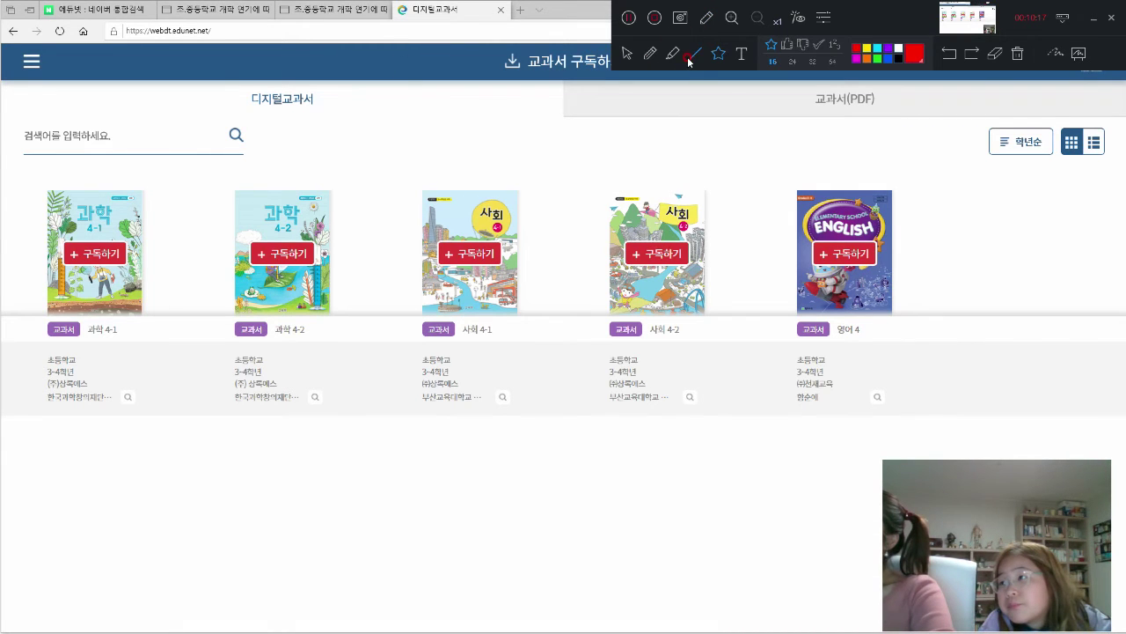
pyautogui.moveTo(241, 106); pyautogui.dragTo(326, 111)
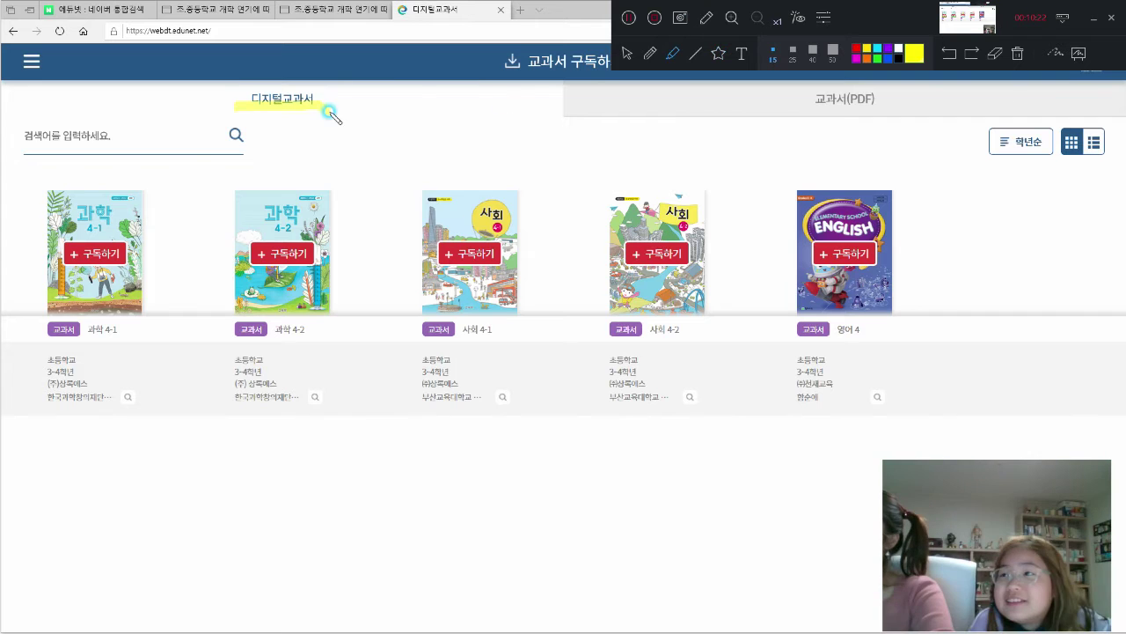
# - Circle the 교과서(PDF) heading with the yellow highlighter, and close the annotation tools to clear the markings
pyautogui.moveTo(802, 103)
pyautogui.mouseDown()
pyautogui.moveTo(909, 124)
pyautogui.moveTo(800, 92)
pyautogui.moveTo(796, 108)
pyautogui.moveTo(819, 123)
pyautogui.mouseUp()
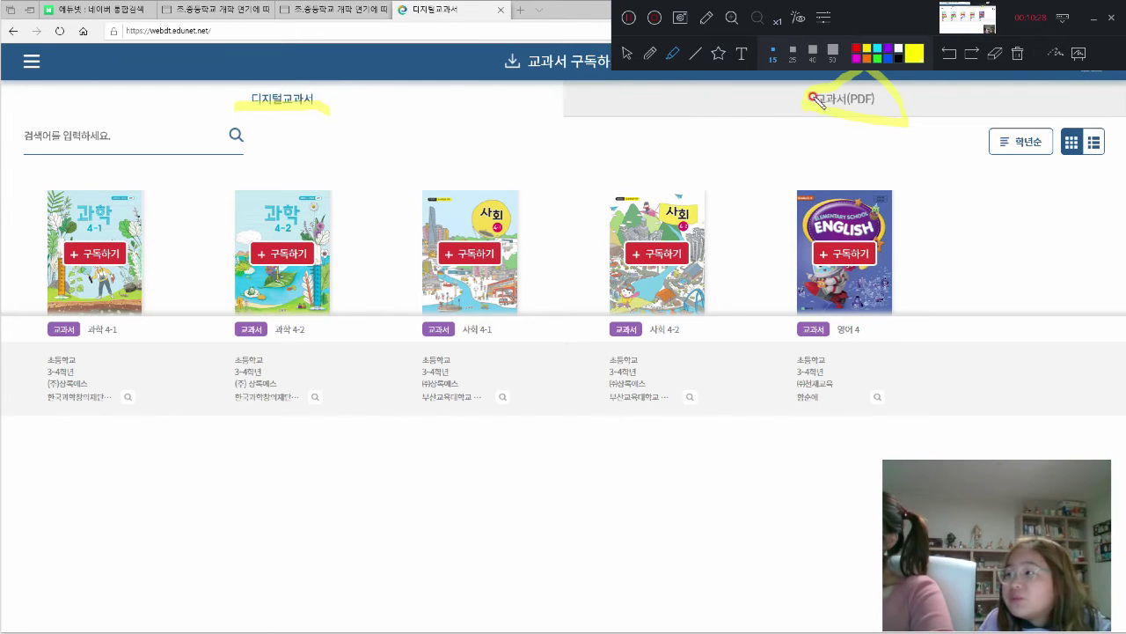
pyautogui.click(708, 18)
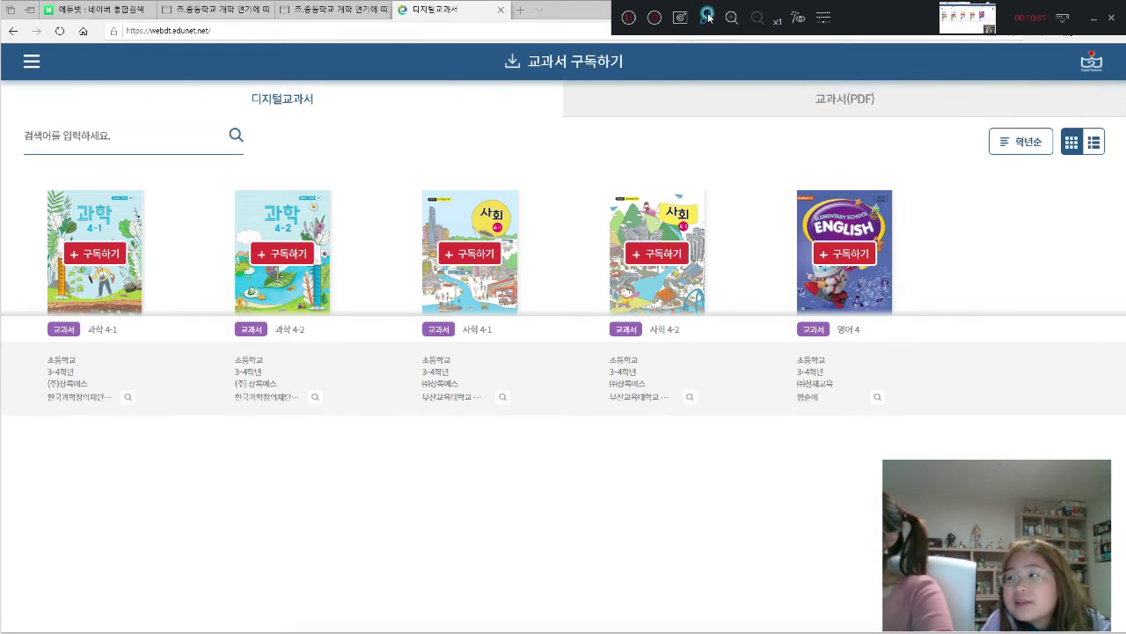
# - Subscribe to the 과학 4-1 digital textbook and the 과학 실험 관찰 and 국어 4-1가 PDF textbooks, choosing 추가 구독하기 after each
pyautogui.click(100, 257)
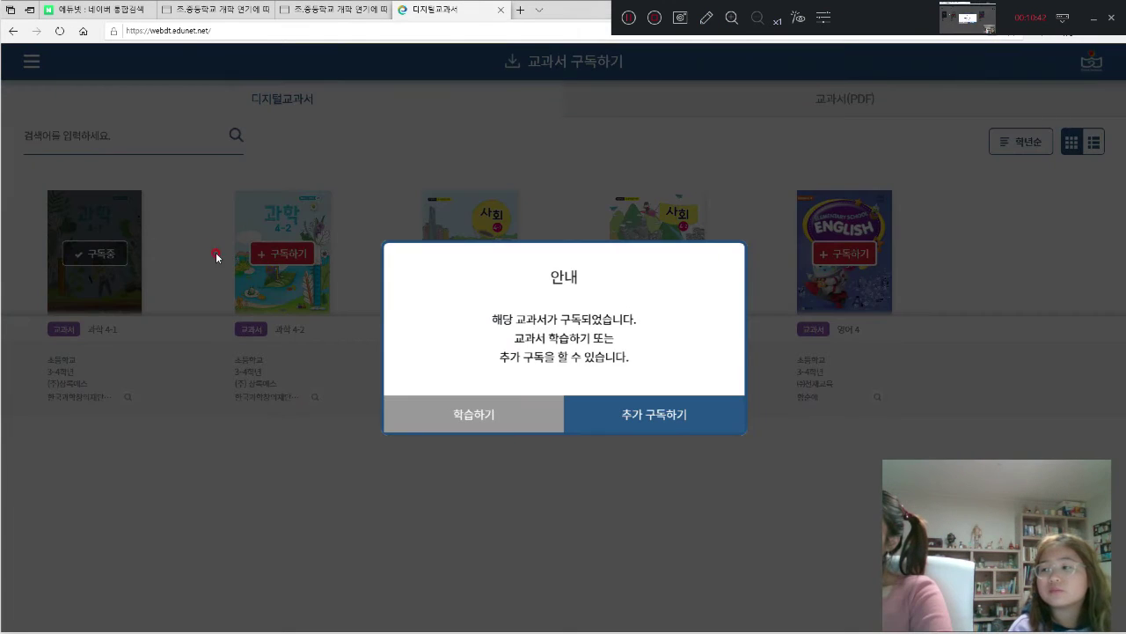
pyautogui.click(600, 412)
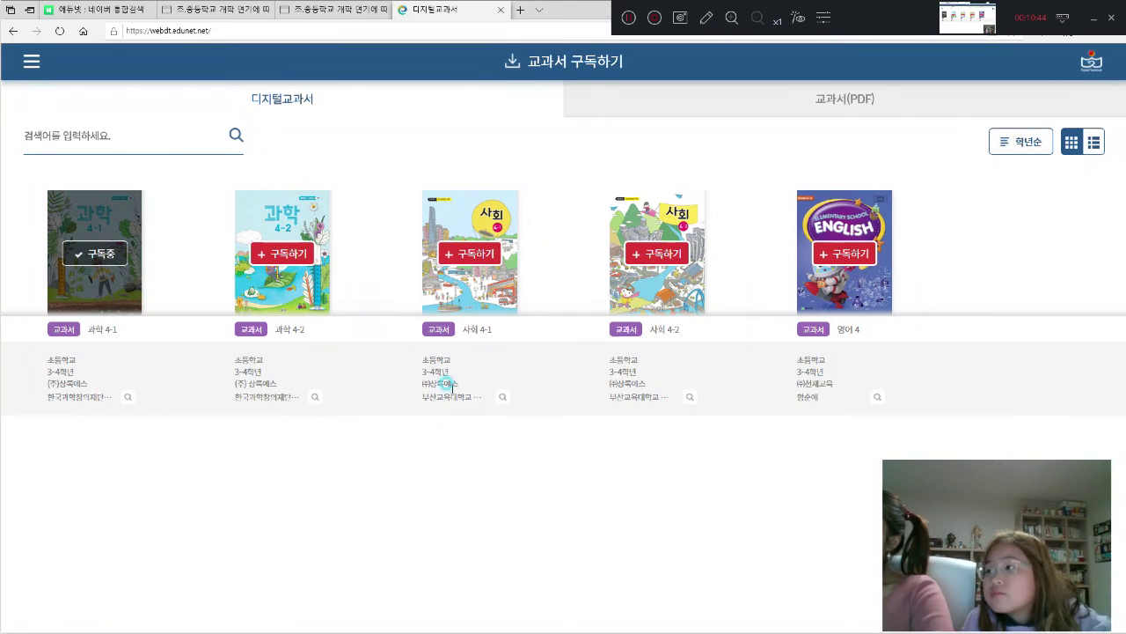
pyautogui.click(710, 179)
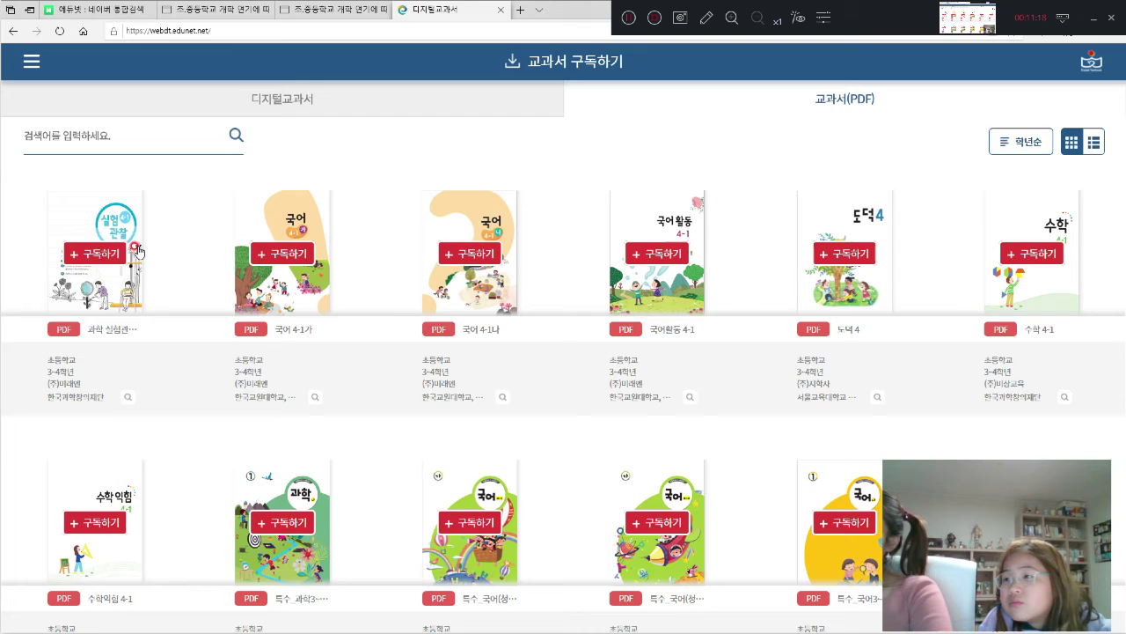
pyautogui.click(113, 255)
pyautogui.click(594, 411)
pyautogui.click(268, 254)
pyautogui.click(572, 406)
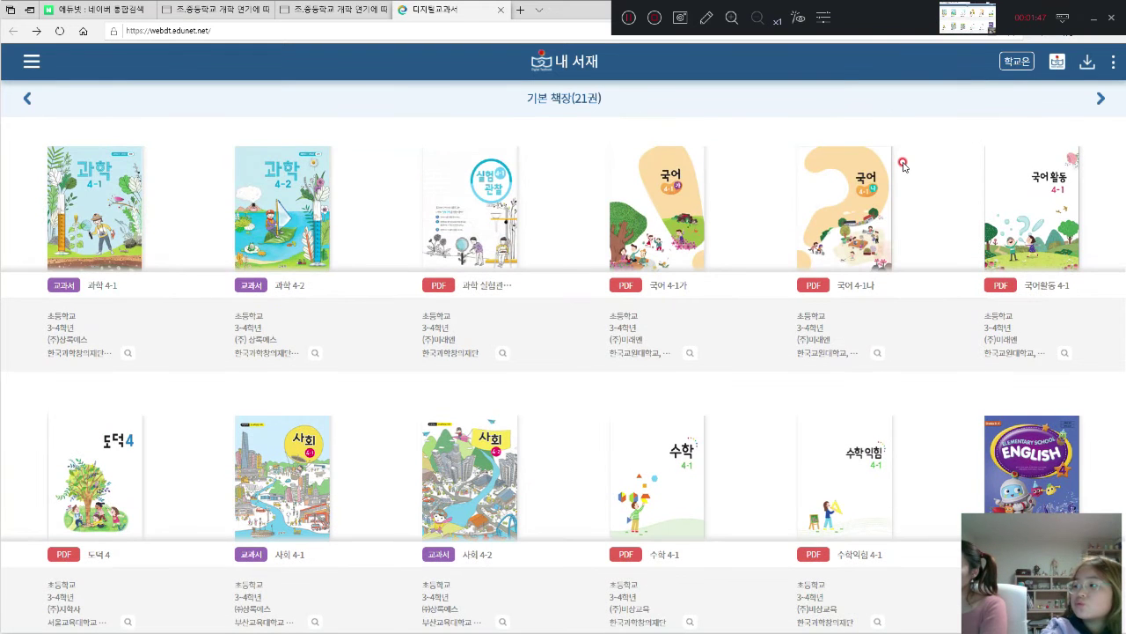
# - Delete all the PDF textbooks whose titles begin with 특수_ from the 기본 책장 bookshelf using 책 이동/삭제
pyautogui.scroll(-5, 903, 164)
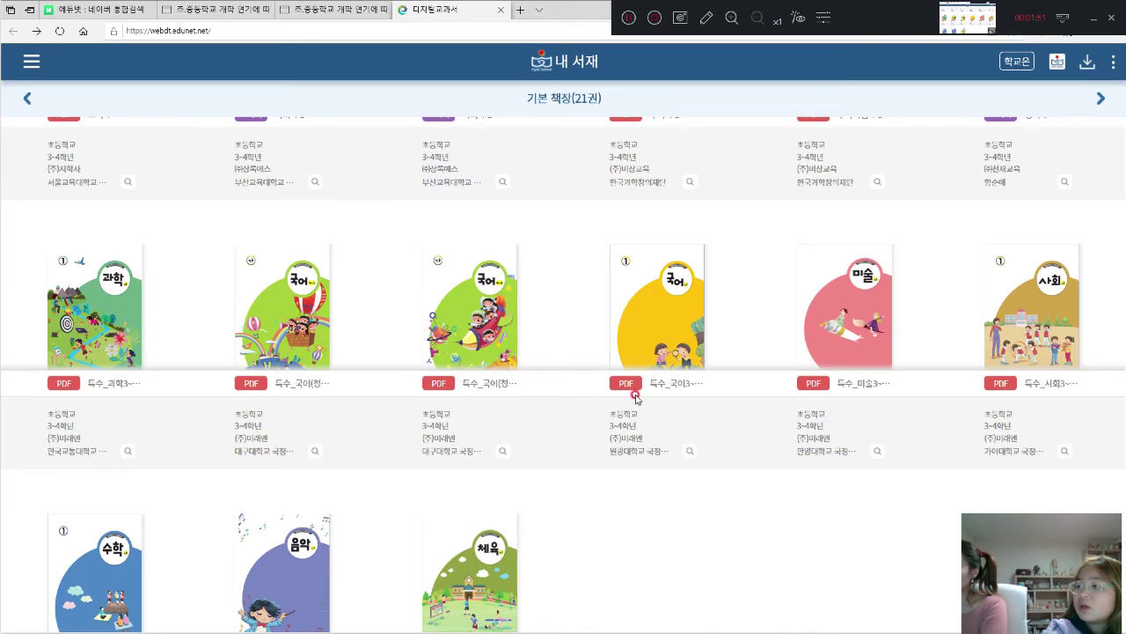
pyautogui.click(1113, 64)
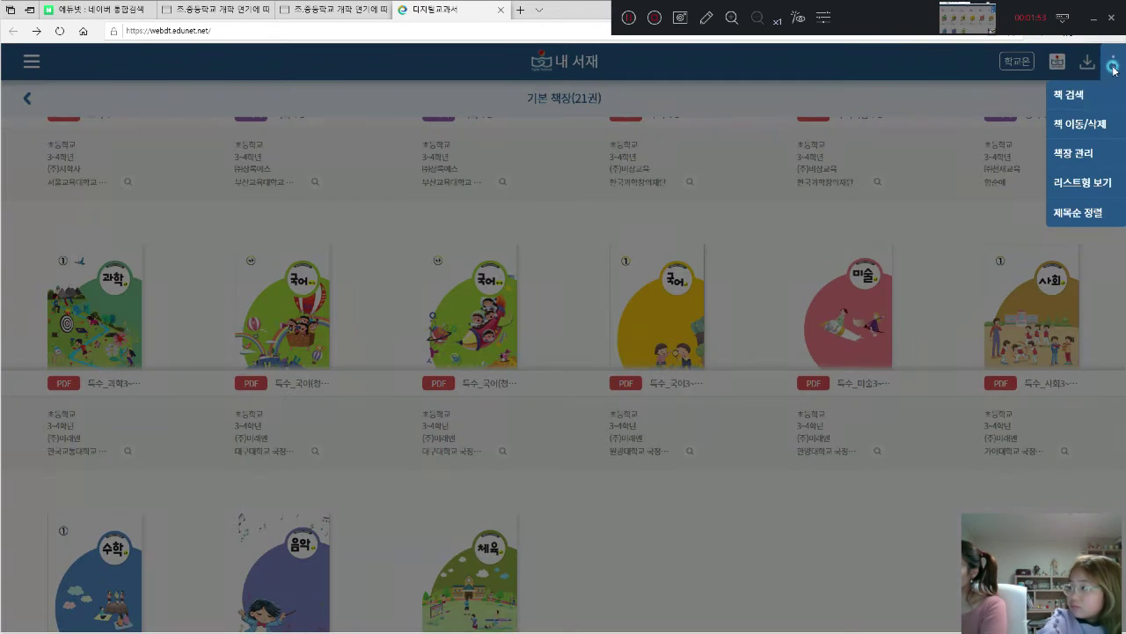
pyautogui.click(1087, 127)
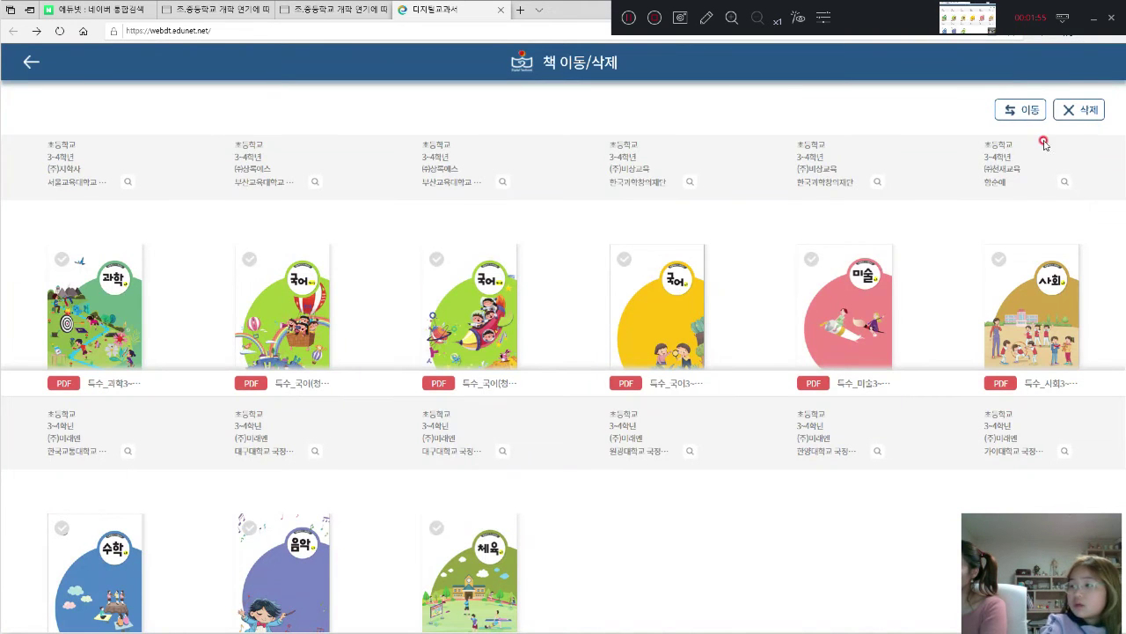
pyautogui.click(850, 333)
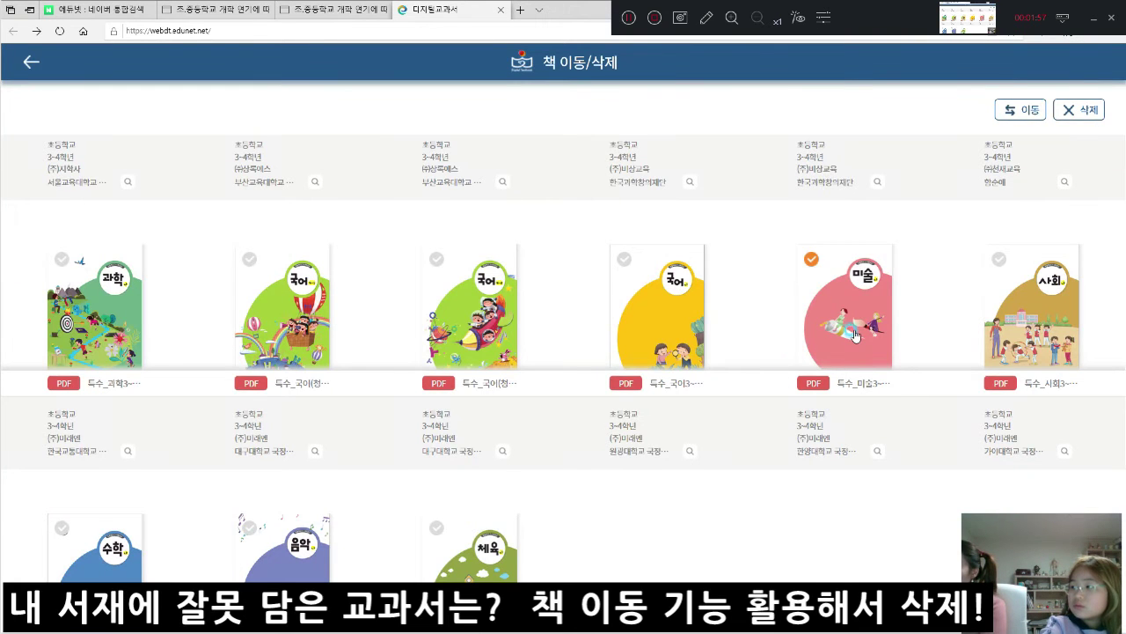
pyautogui.click(1012, 304)
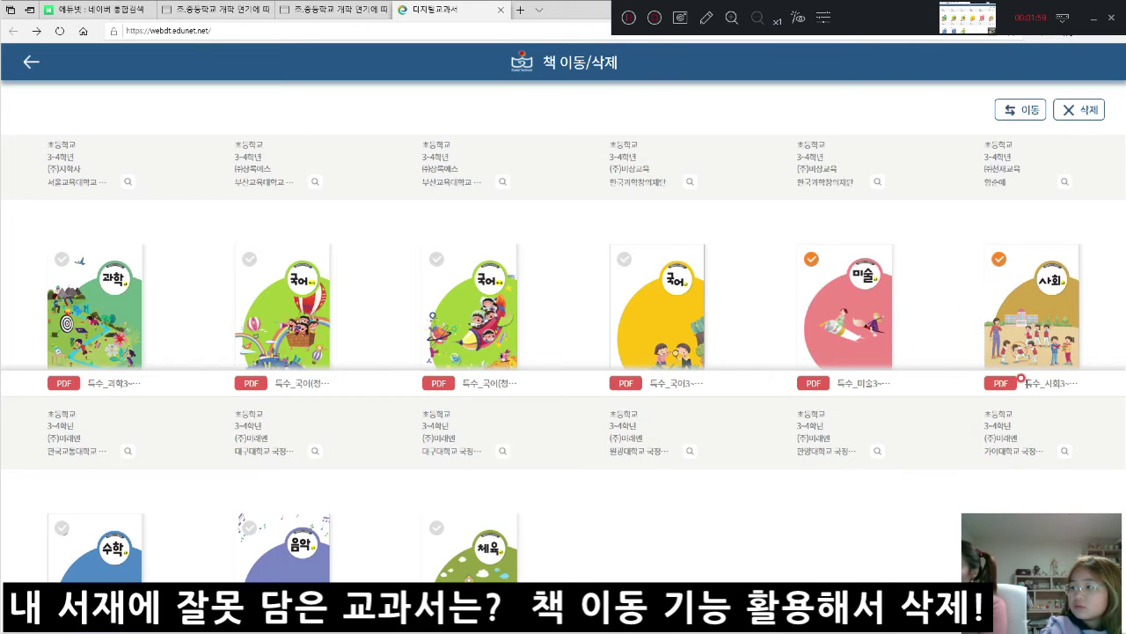
pyautogui.click(638, 276)
pyautogui.click(439, 275)
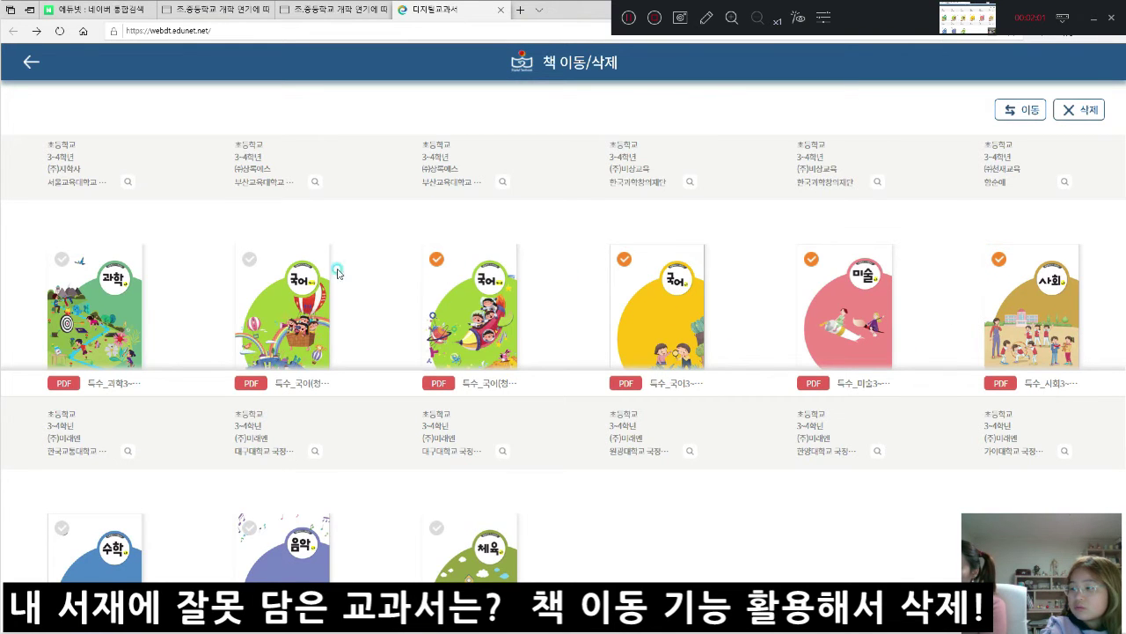
pyautogui.click(276, 275)
pyautogui.click(69, 275)
pyautogui.scroll(-1, 71, 282)
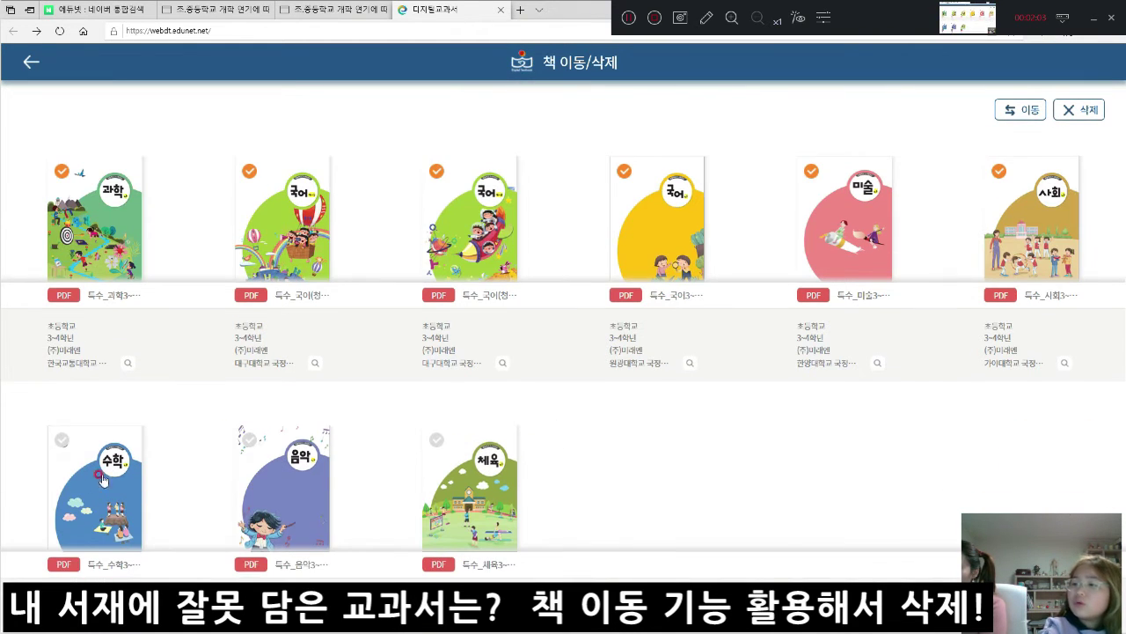
pyautogui.scroll(3, 238, 445)
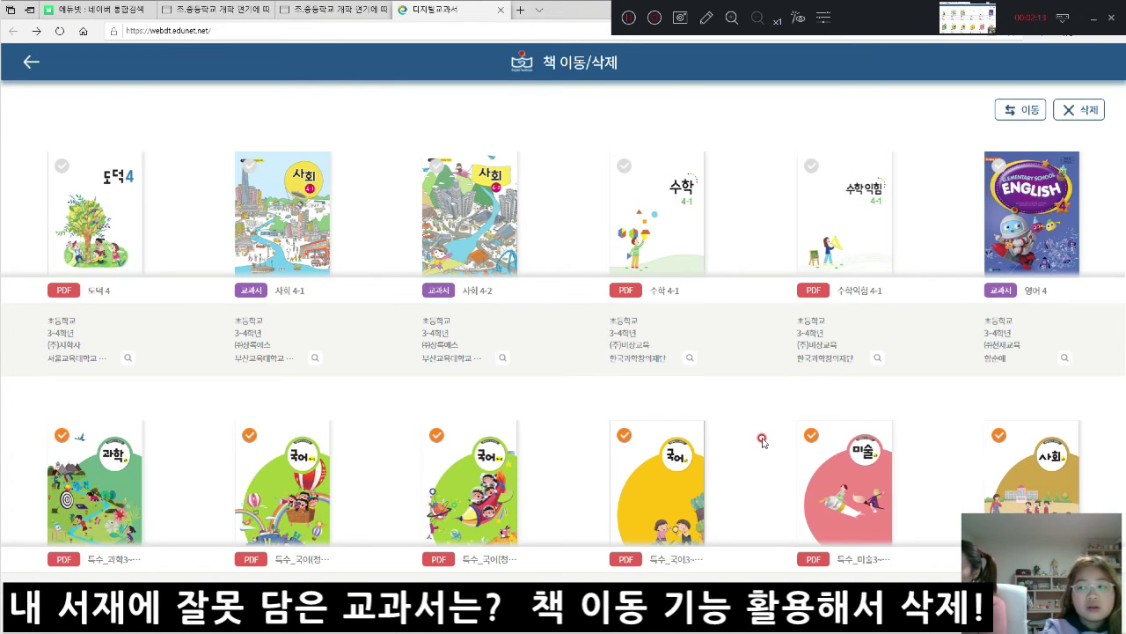
pyautogui.click(1087, 110)
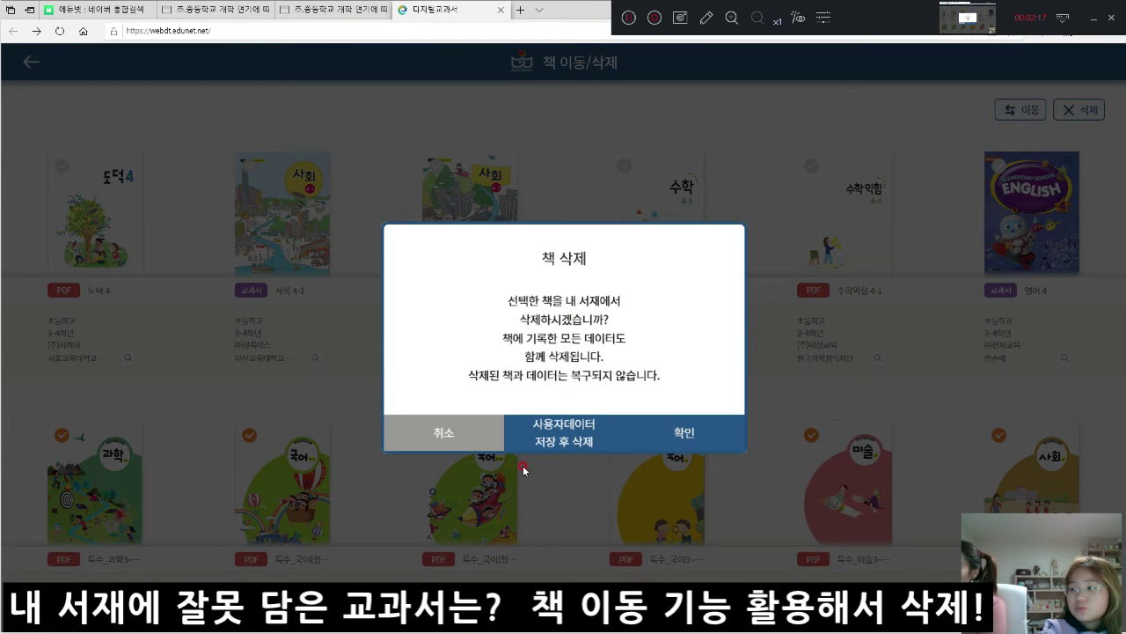
pyautogui.click(665, 436)
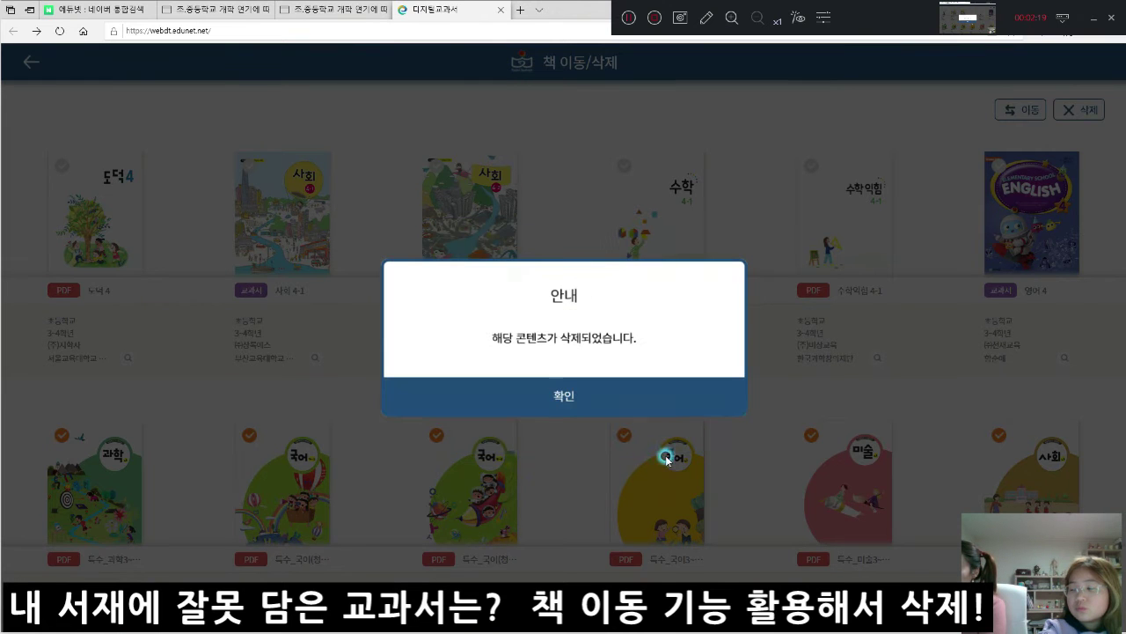
pyautogui.click(546, 410)
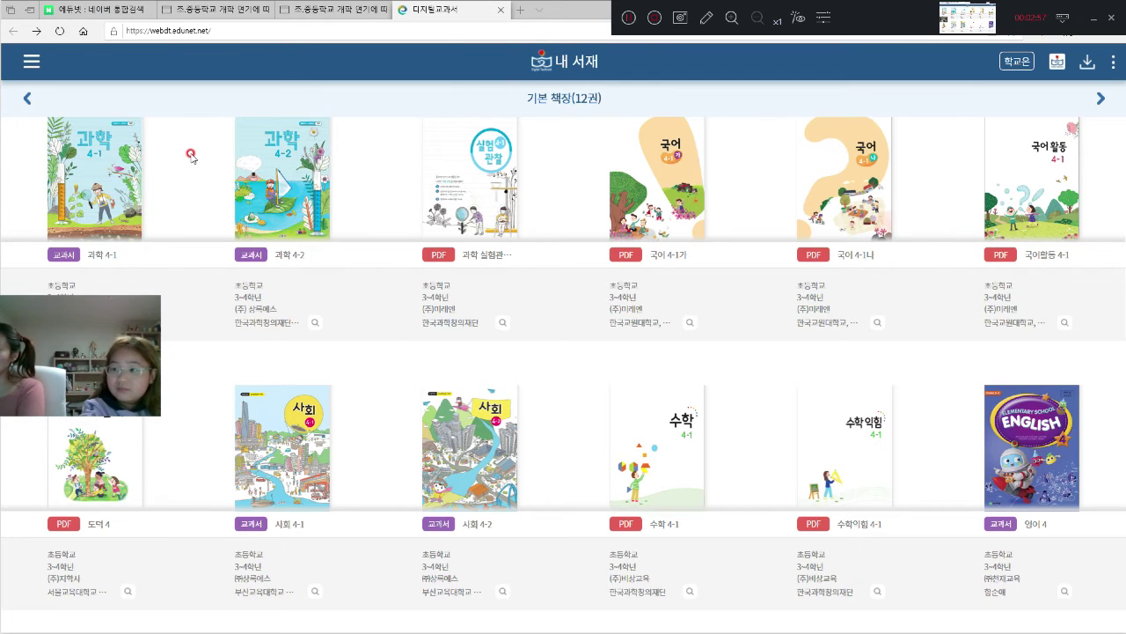
# - Open the 도덕 4 PDF textbook, page through it to pages 10–11, and return to 내 서재
pyautogui.moveTo(106, 348); pyautogui.dragTo(113, 160)
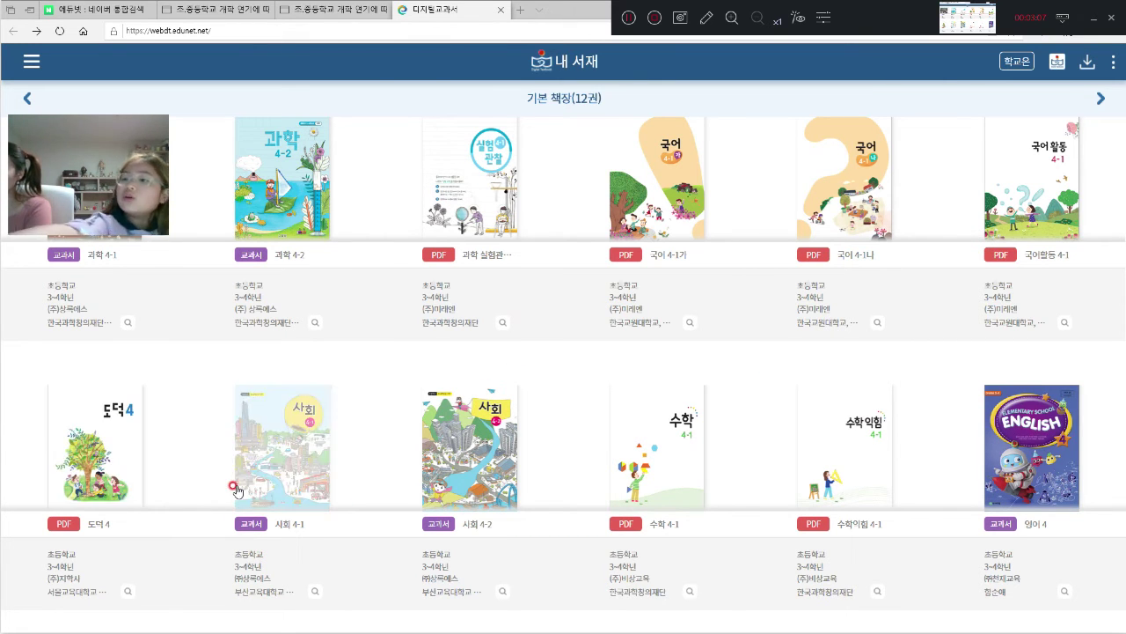
pyautogui.click(97, 437)
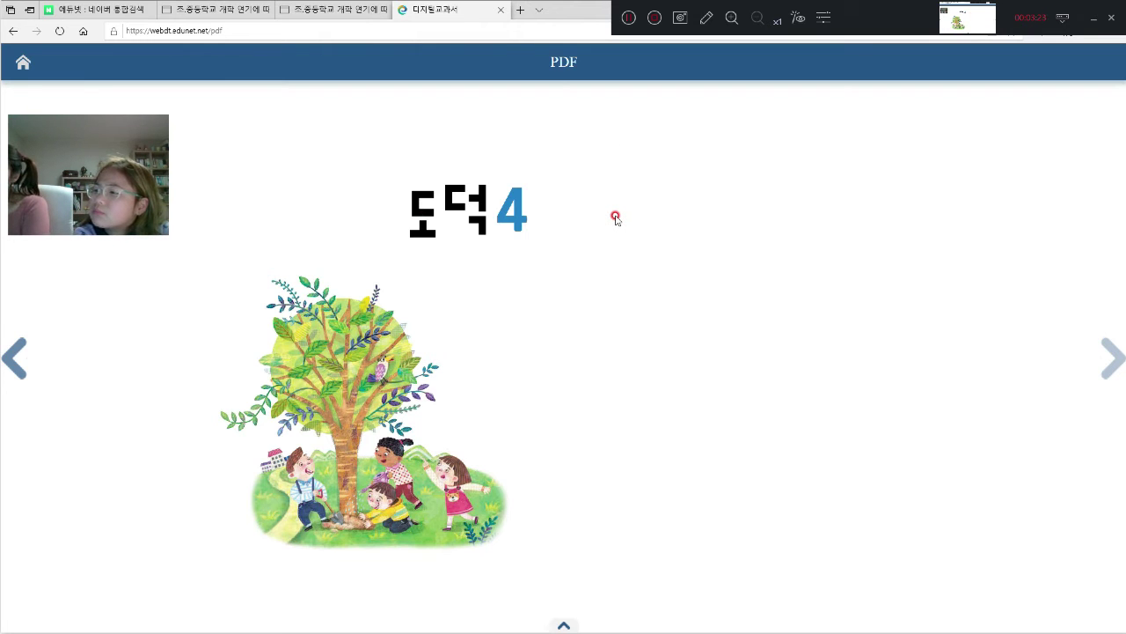
pyautogui.click(1108, 374)
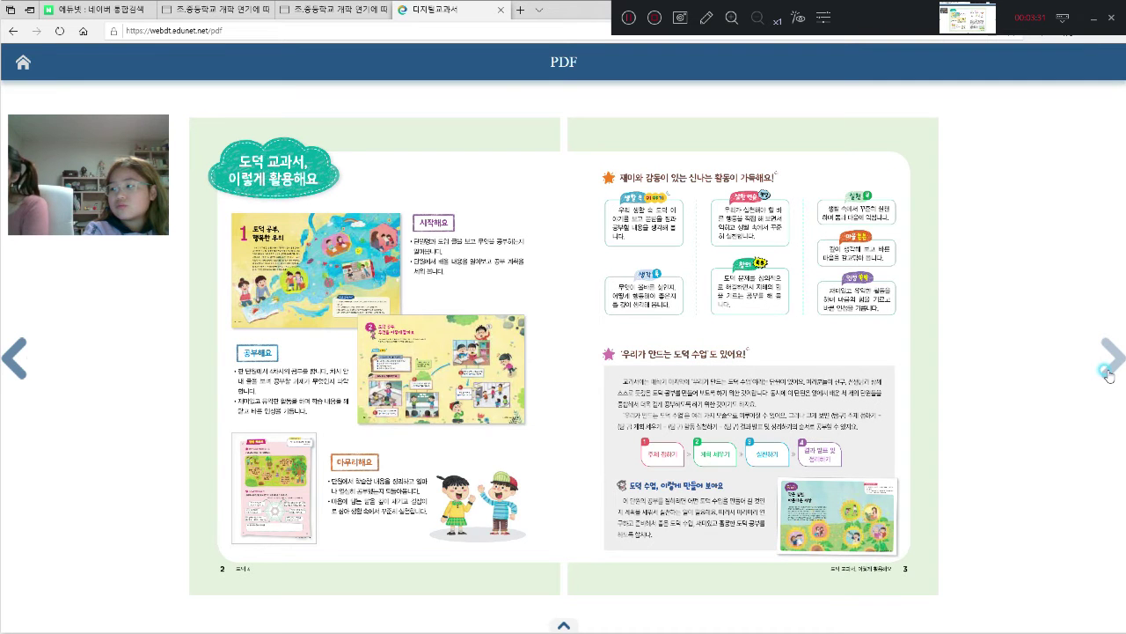
pyautogui.click(1108, 374)
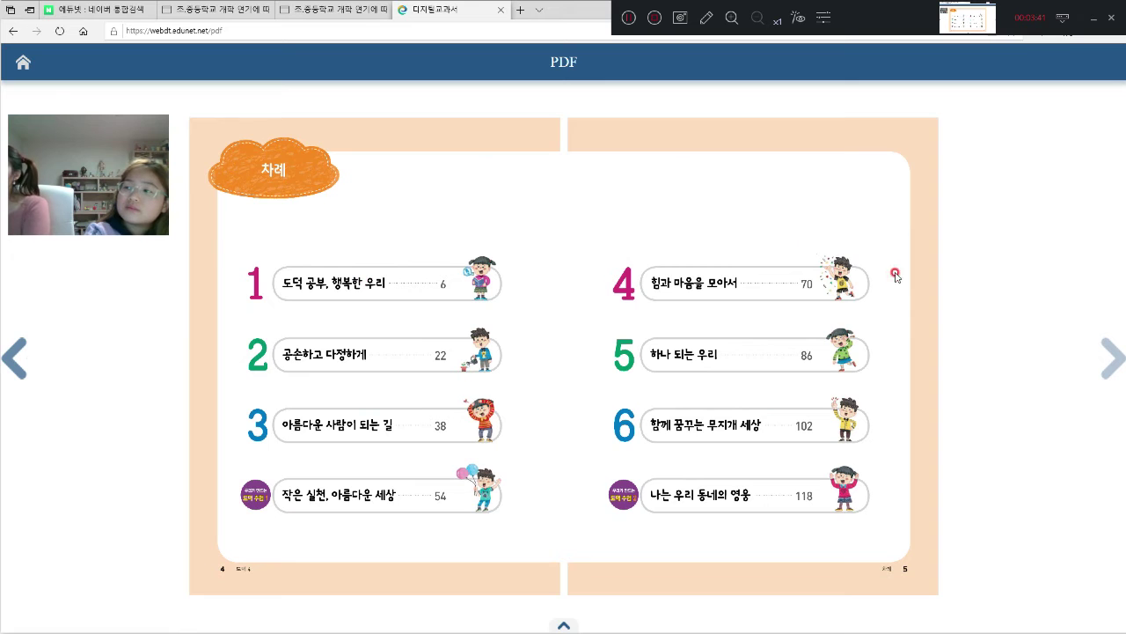
pyautogui.click(1108, 370)
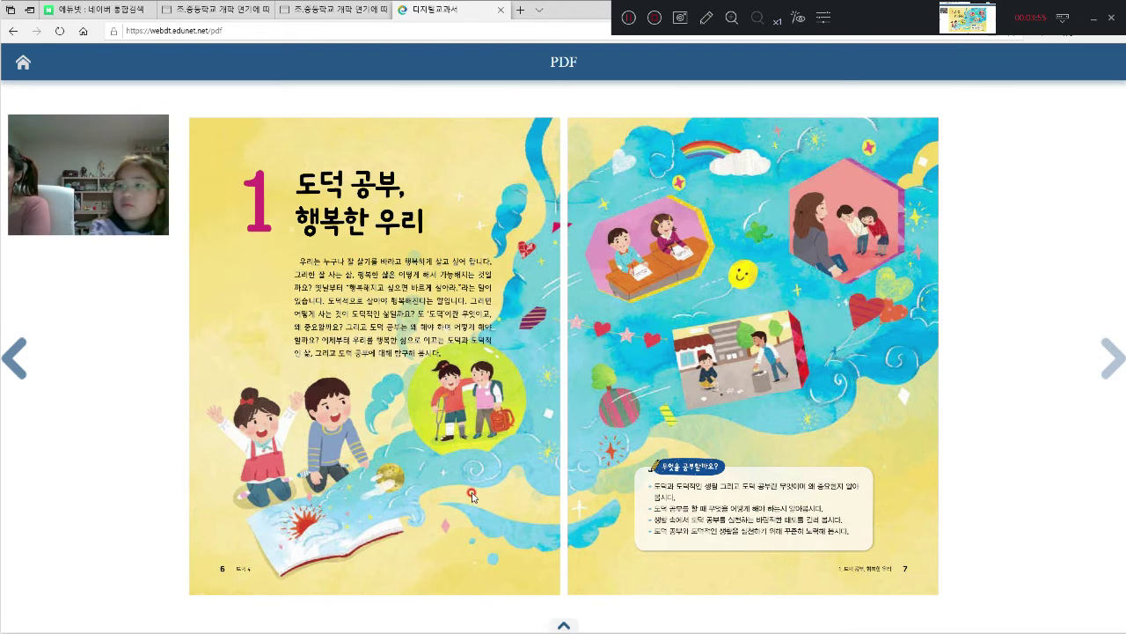
pyautogui.click(1109, 350)
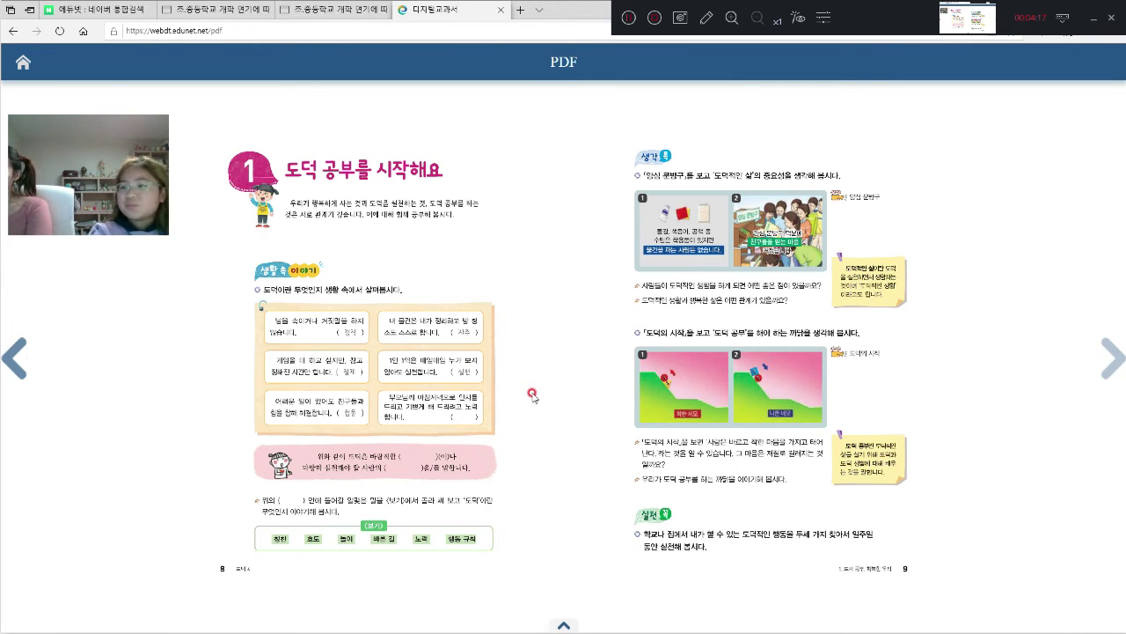
pyautogui.click(1109, 373)
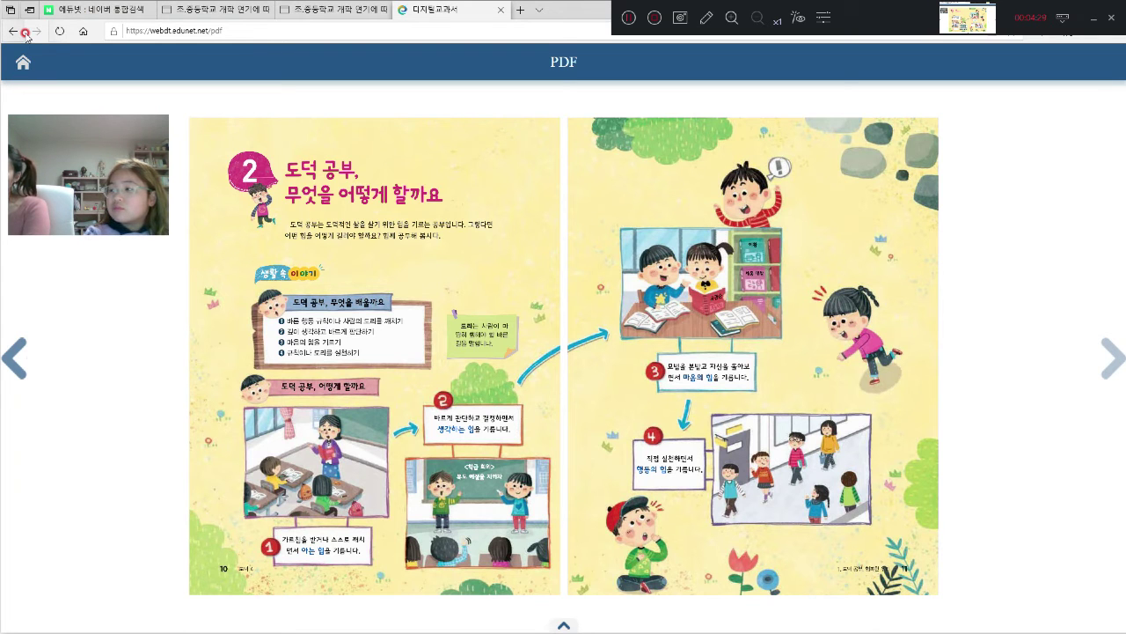
pyautogui.click(16, 67)
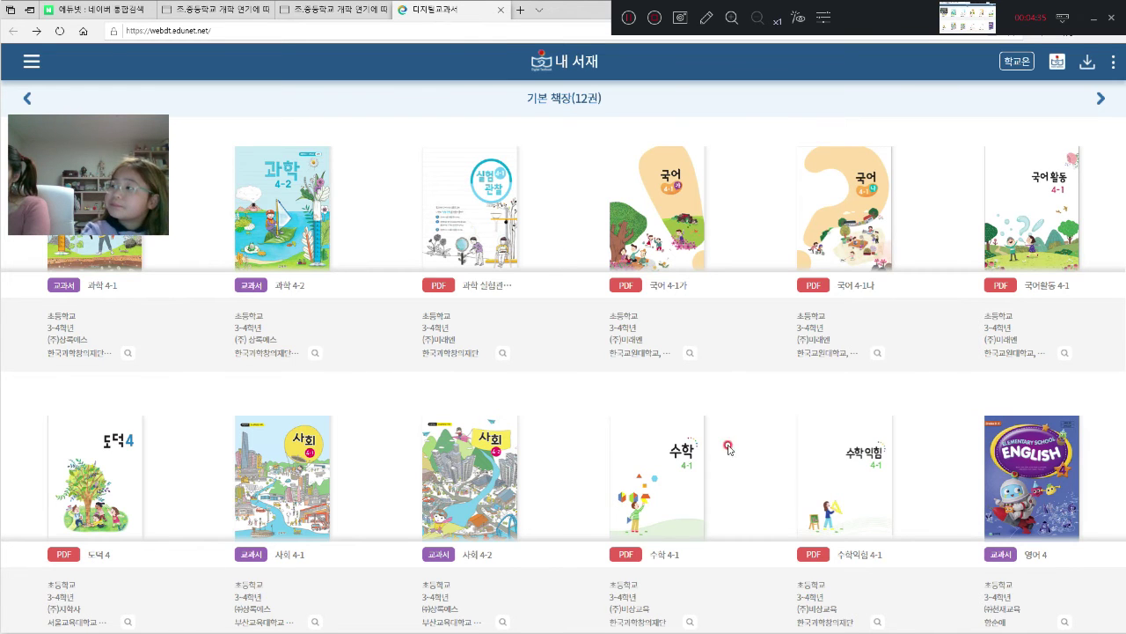
# - Open the 수학 4-1 PDF textbook, page to its 차례, and return to 내 서재
pyautogui.click(675, 443)
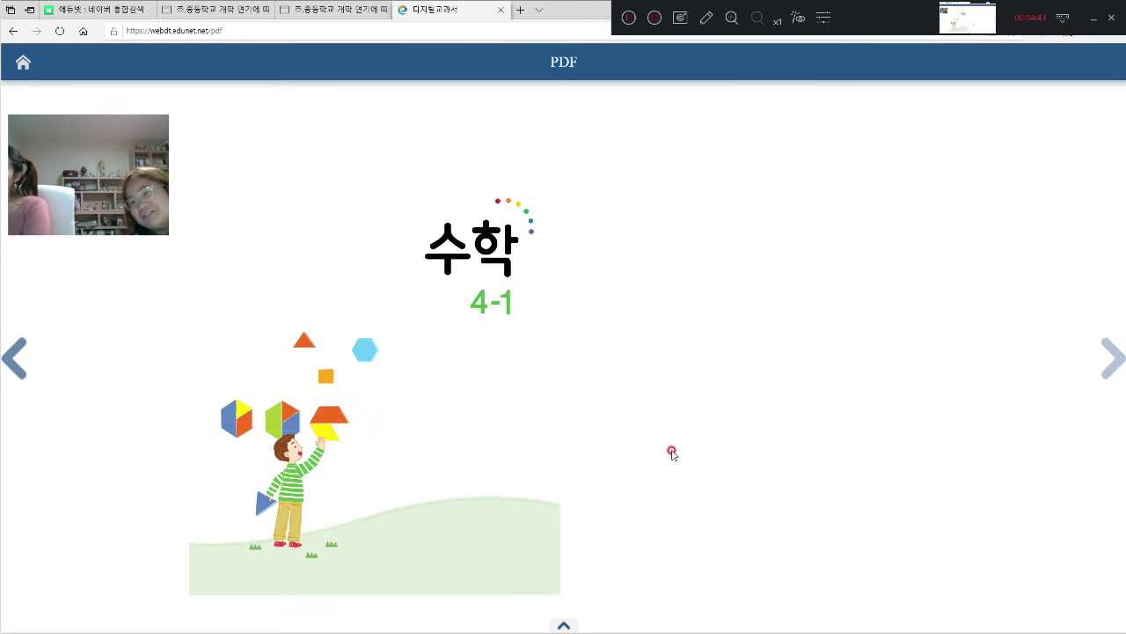
pyautogui.click(1104, 353)
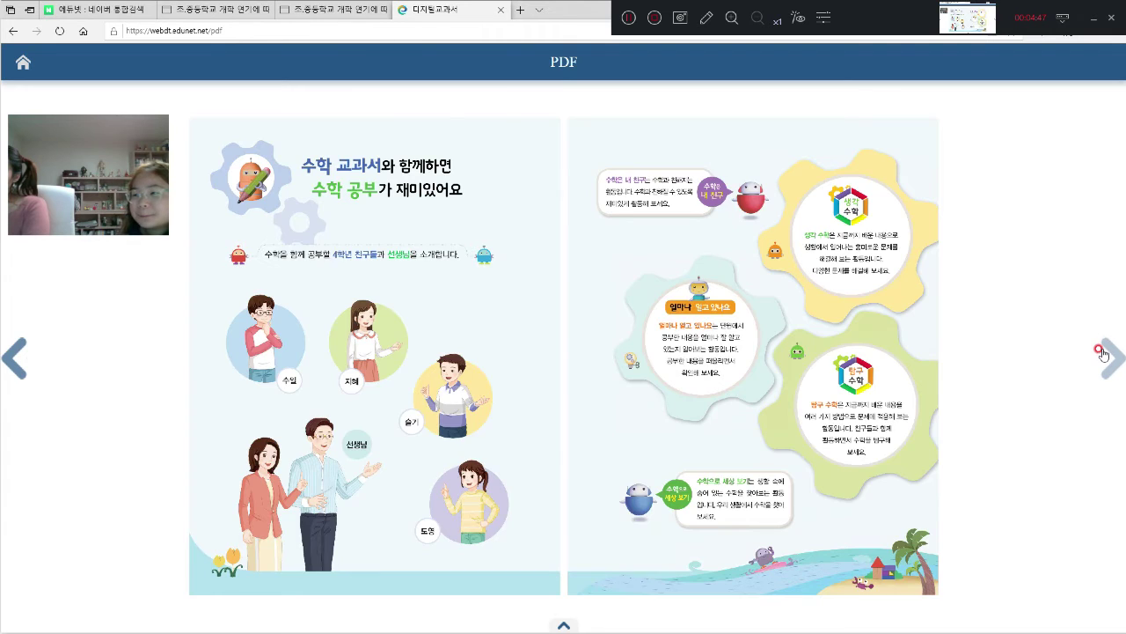
pyautogui.click(1104, 354)
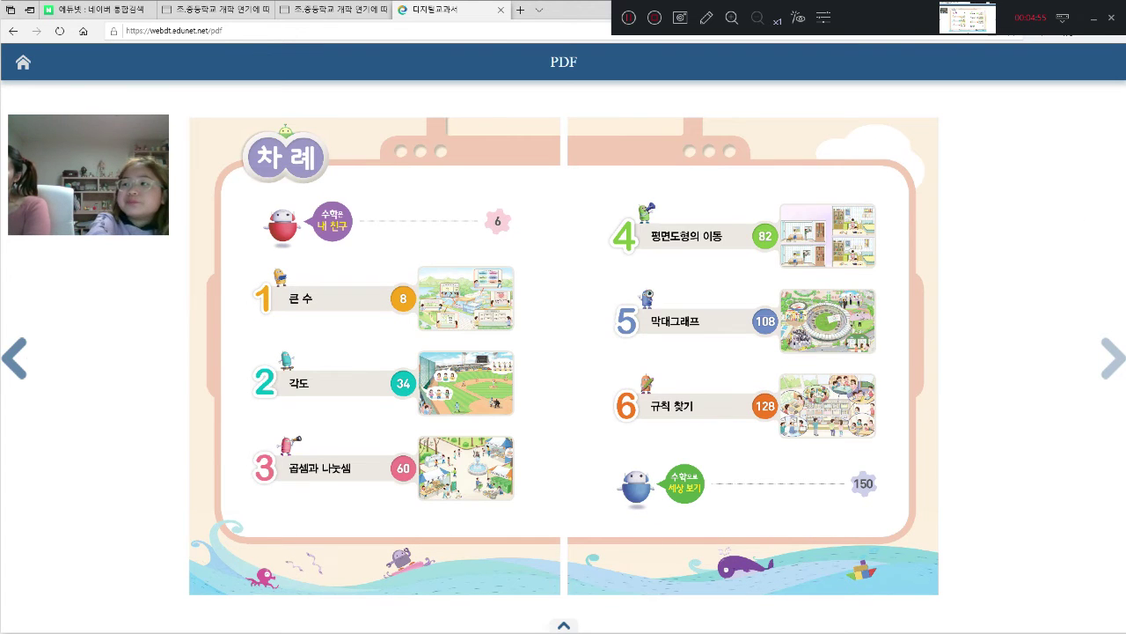
pyautogui.click(28, 65)
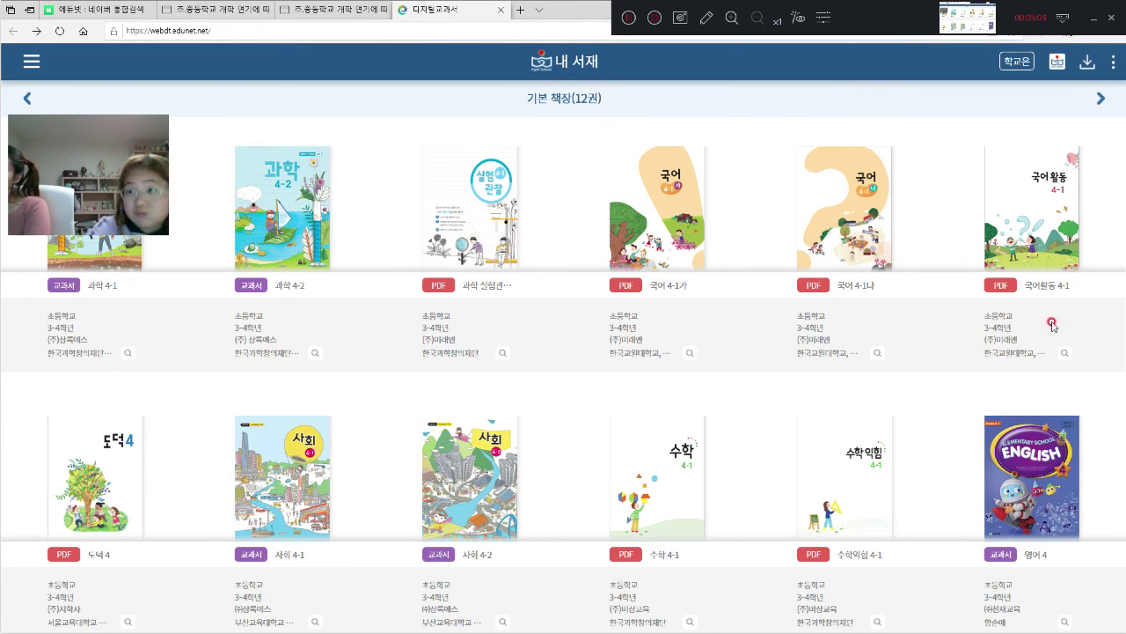
# - Create a new bookshelf in 책장 관리, named with the student's nickname followed by "4학년 1학기"
pyautogui.click(1113, 64)
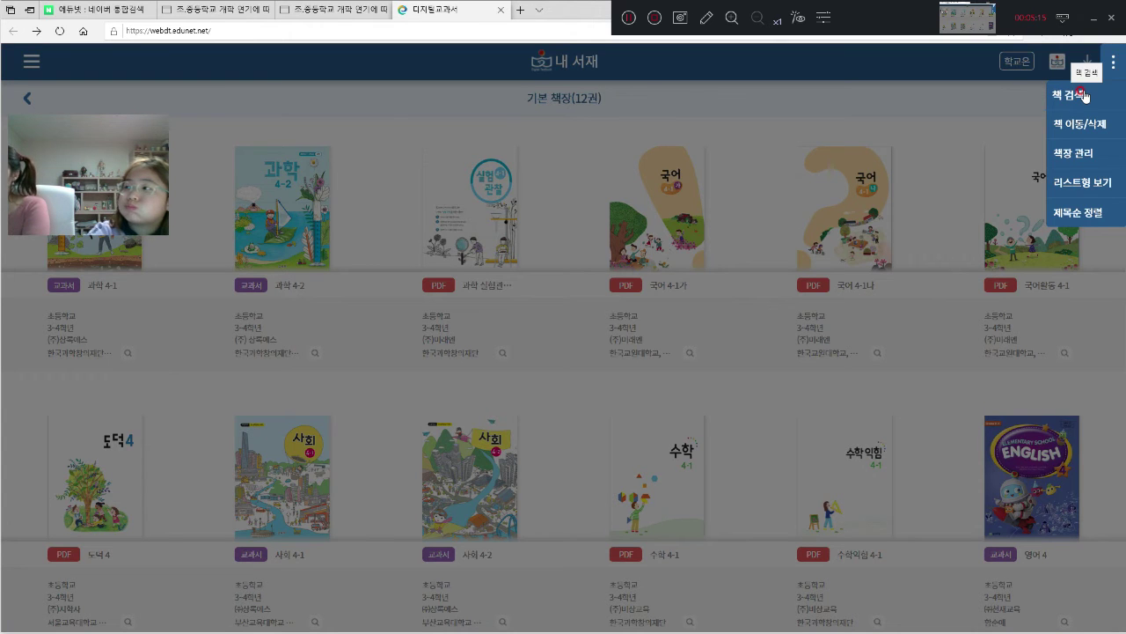
pyautogui.click(1088, 156)
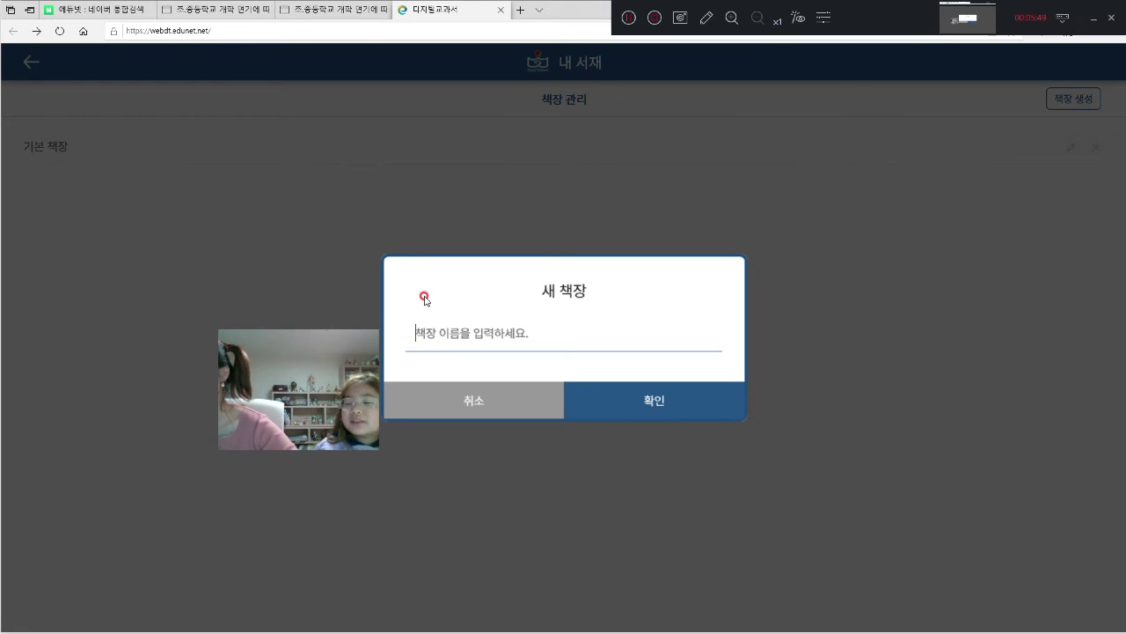
pyautogui.write('ㄱ')
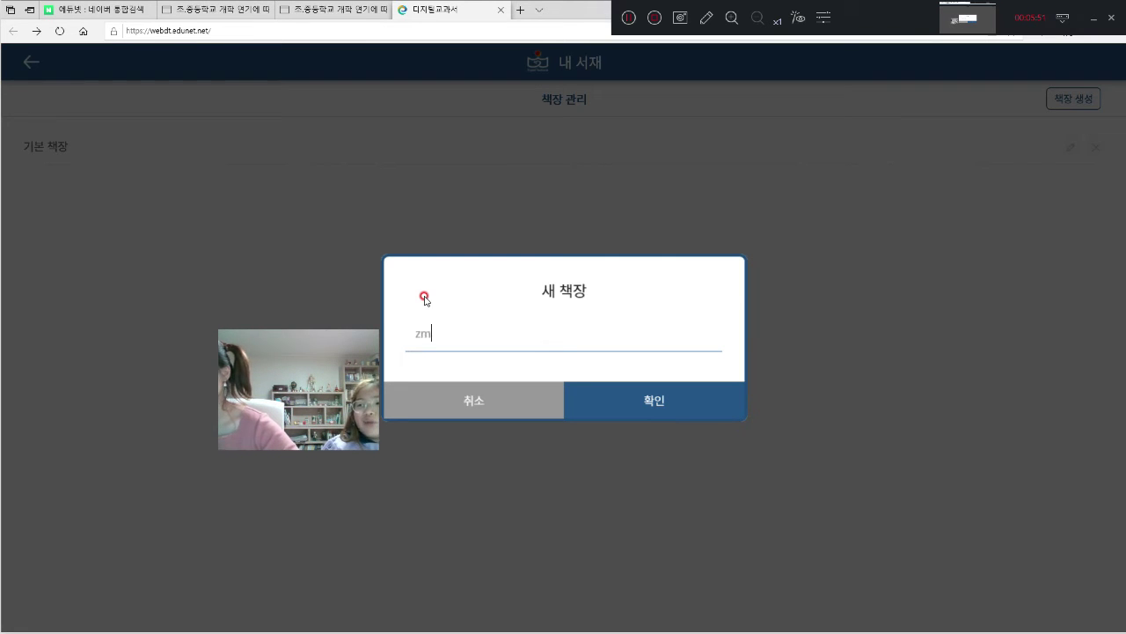
pyautogui.press('BackSpace')
pyautogui.press('BackSpace')
pyautogui.press('BackSpace')
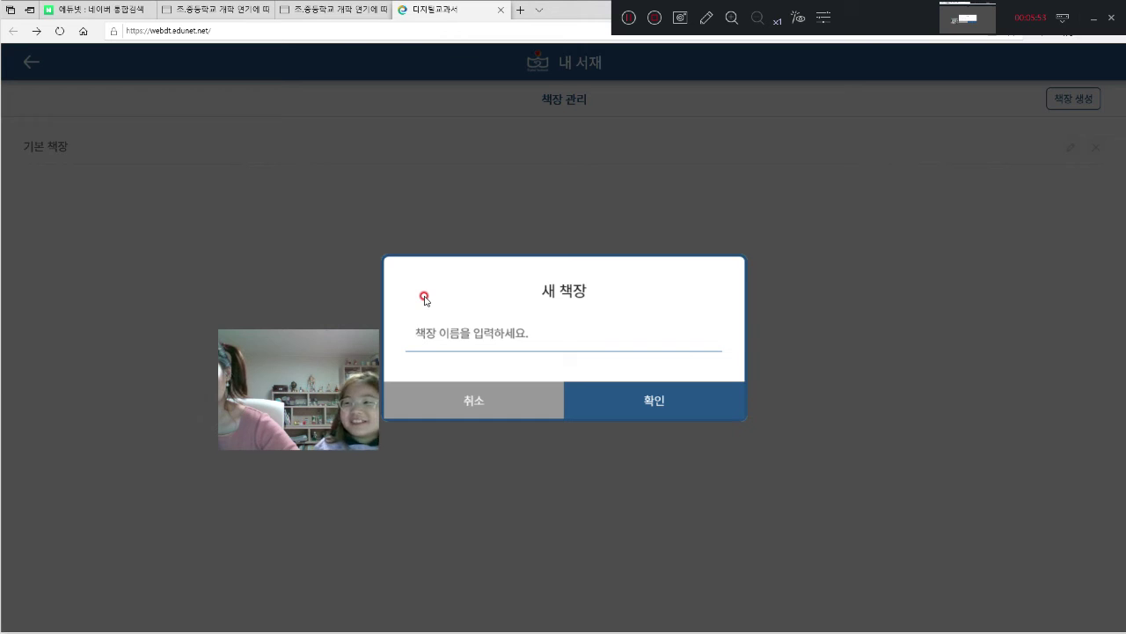
pyautogui.write('큰쯔ㅡ')
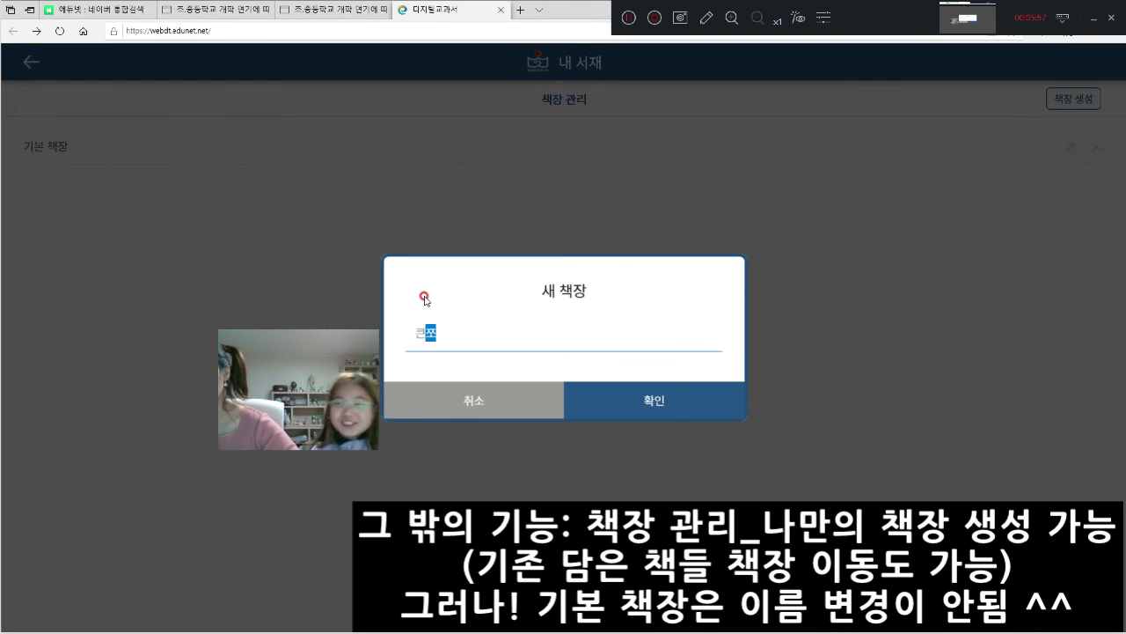
pyautogui.write(' 4학년 1학기')
pyautogui.press('Return')
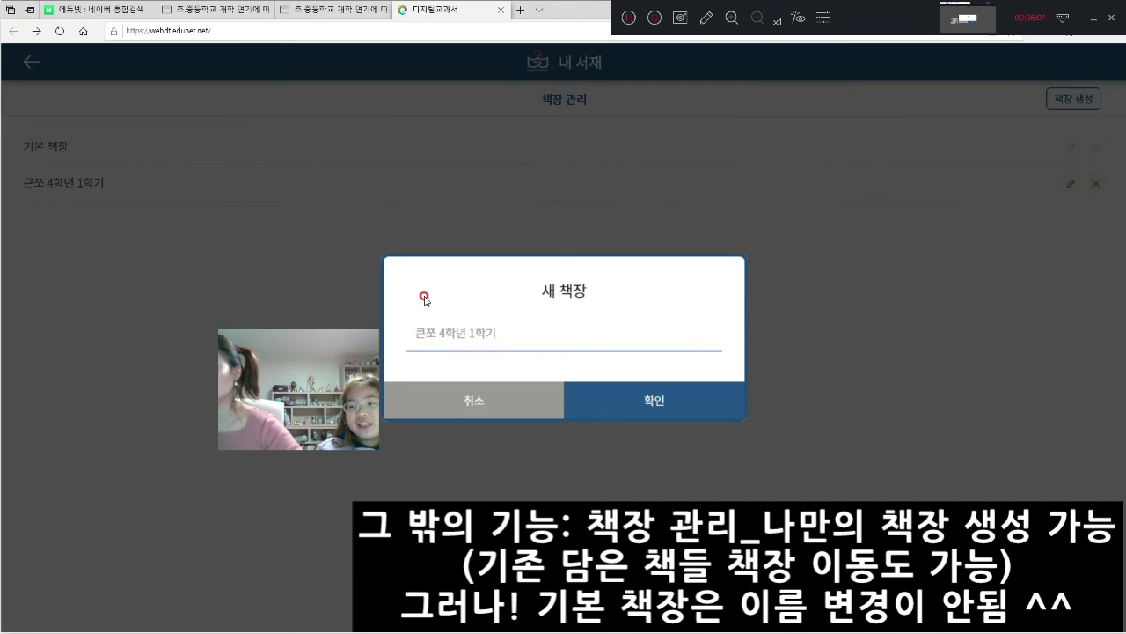
# - Dismiss the duplicate new-bookshelf entry, check the new bookshelf's 책장 수정 dialog, and try to edit and delete 기본 책장
pyautogui.click(666, 410)
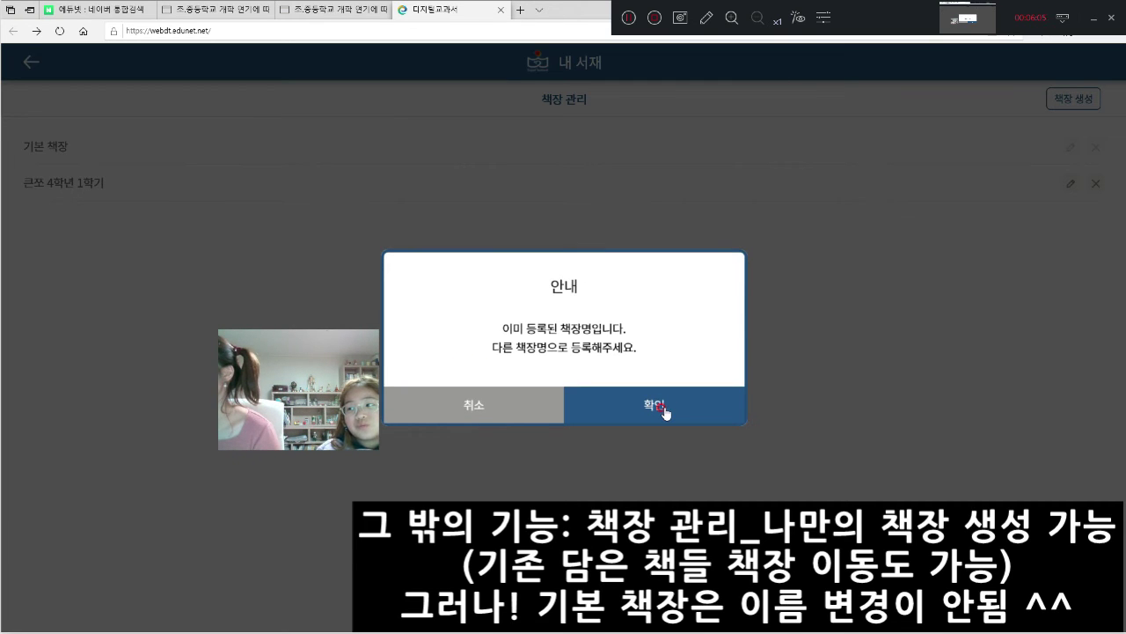
pyautogui.click(528, 406)
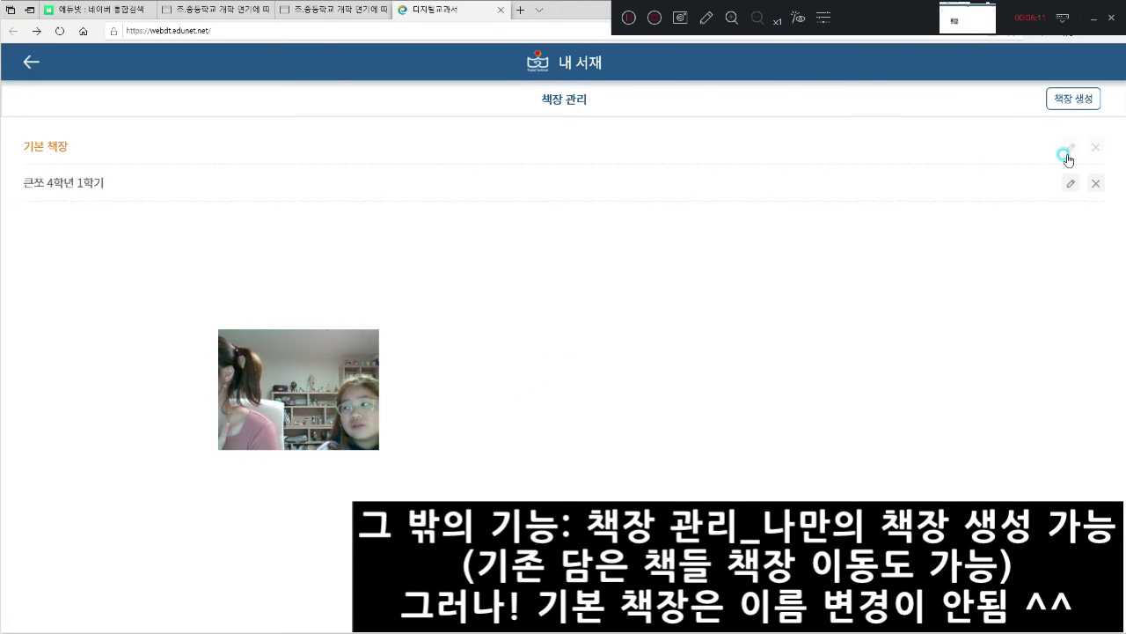
pyautogui.click(1068, 185)
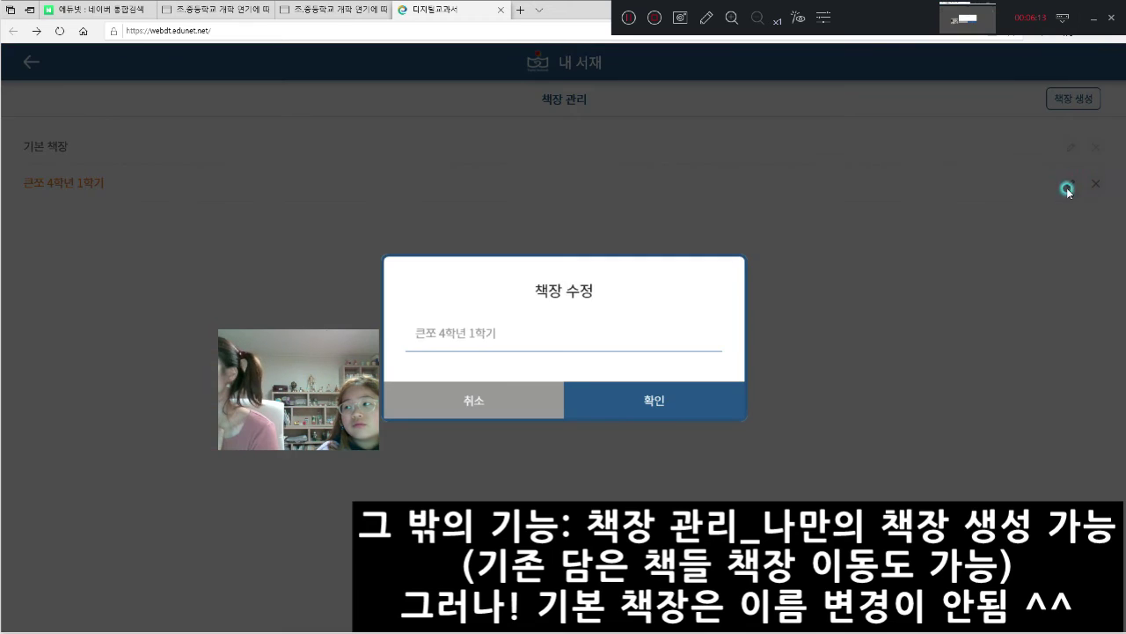
pyautogui.click(518, 410)
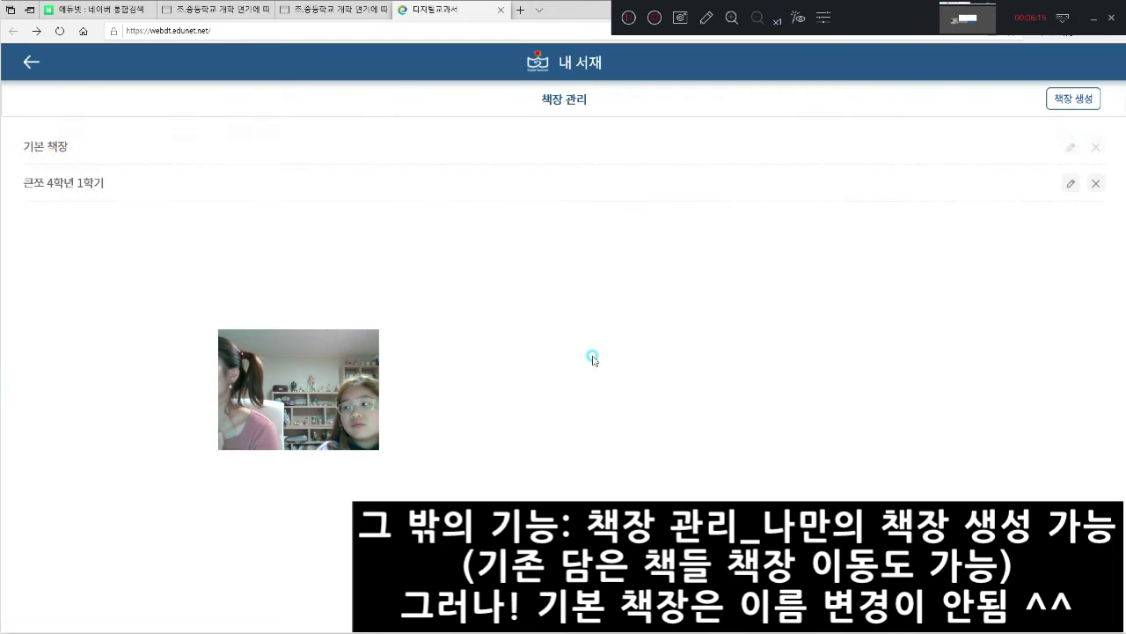
pyautogui.click(1073, 149)
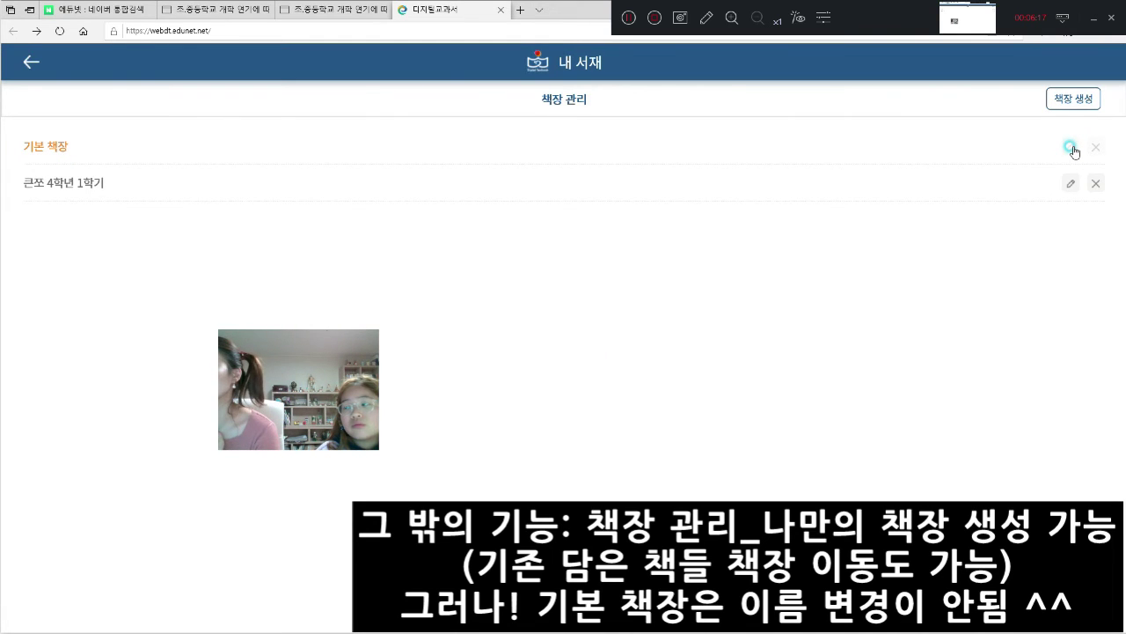
pyautogui.click(1102, 147)
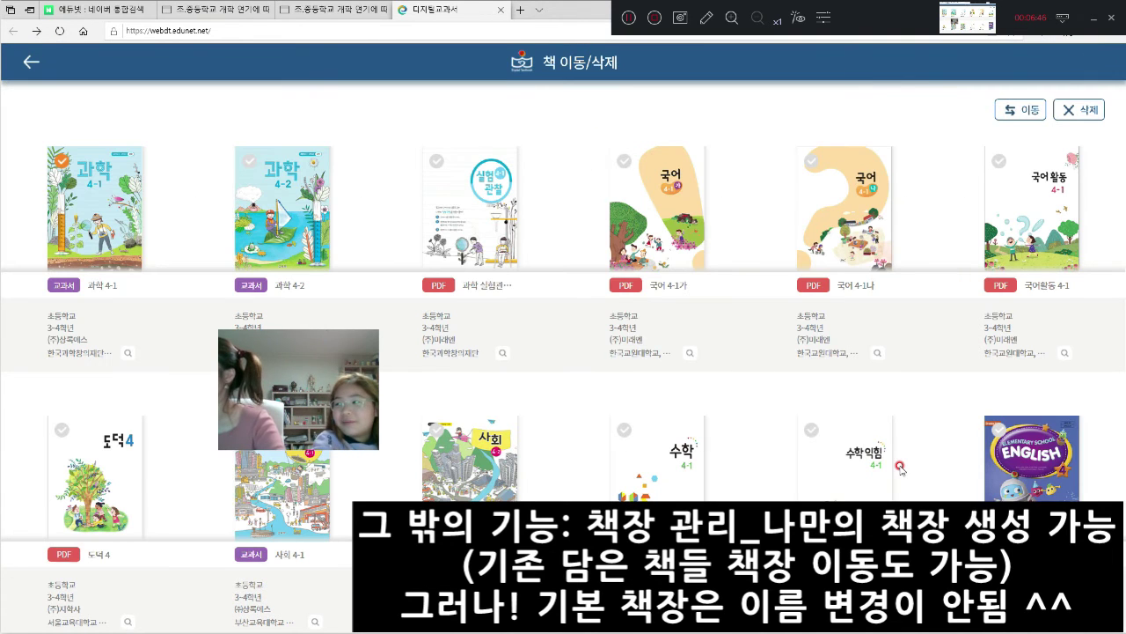
# - Move all the textbooks in 기본 책장 to the newly created 4학년 1학기 bookshelf using 책 이동/삭제
pyautogui.click(266, 189)
pyautogui.click(481, 166)
pyautogui.click(623, 182)
pyautogui.click(832, 186)
pyautogui.click(995, 208)
pyautogui.click(858, 437)
pyautogui.click(671, 463)
pyautogui.click(475, 480)
pyautogui.click(92, 496)
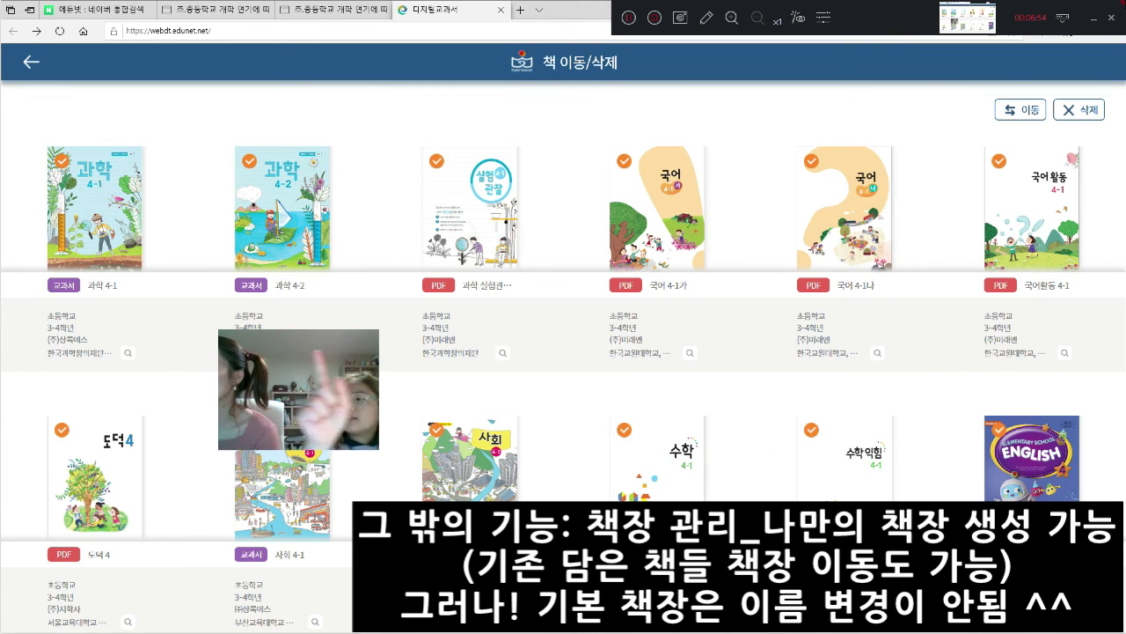
pyautogui.click(1023, 117)
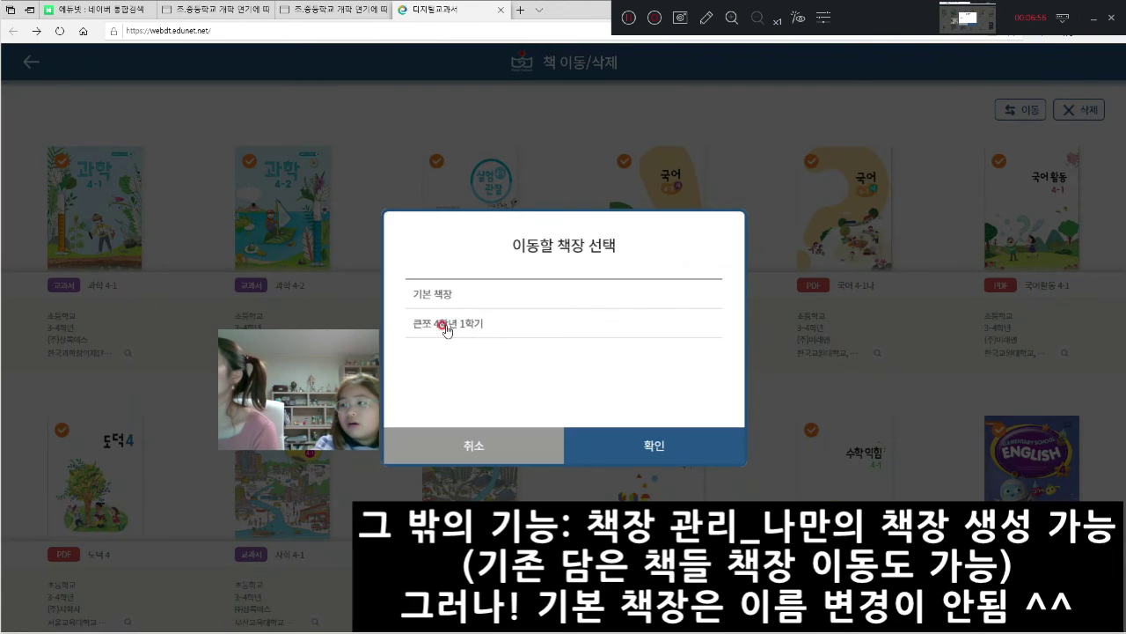
pyautogui.click(434, 326)
pyautogui.click(651, 456)
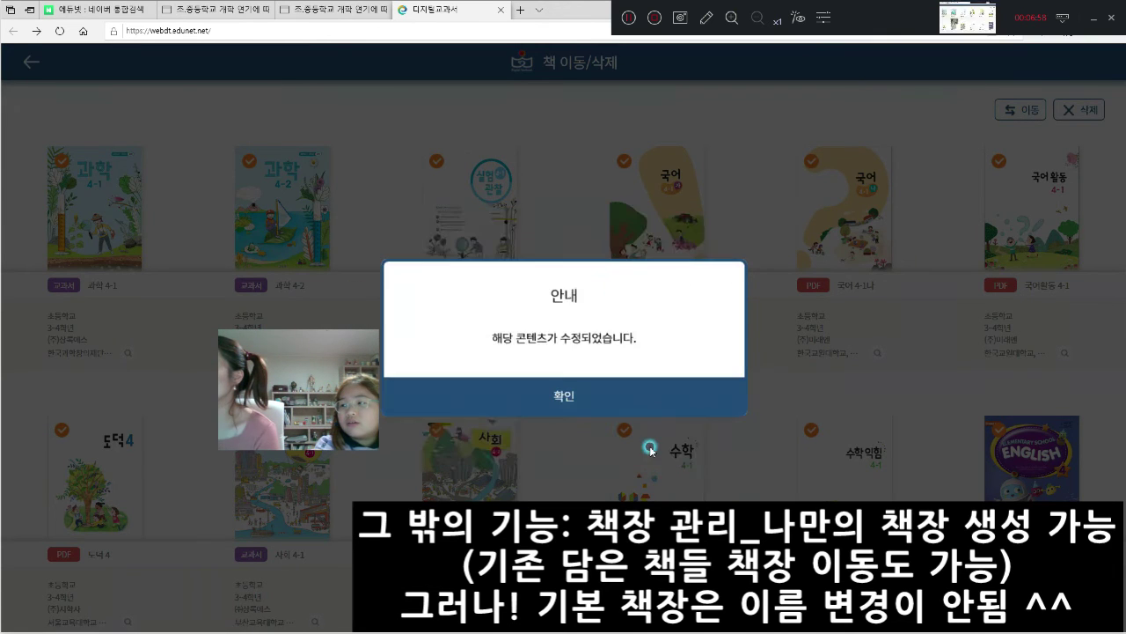
pyautogui.click(532, 396)
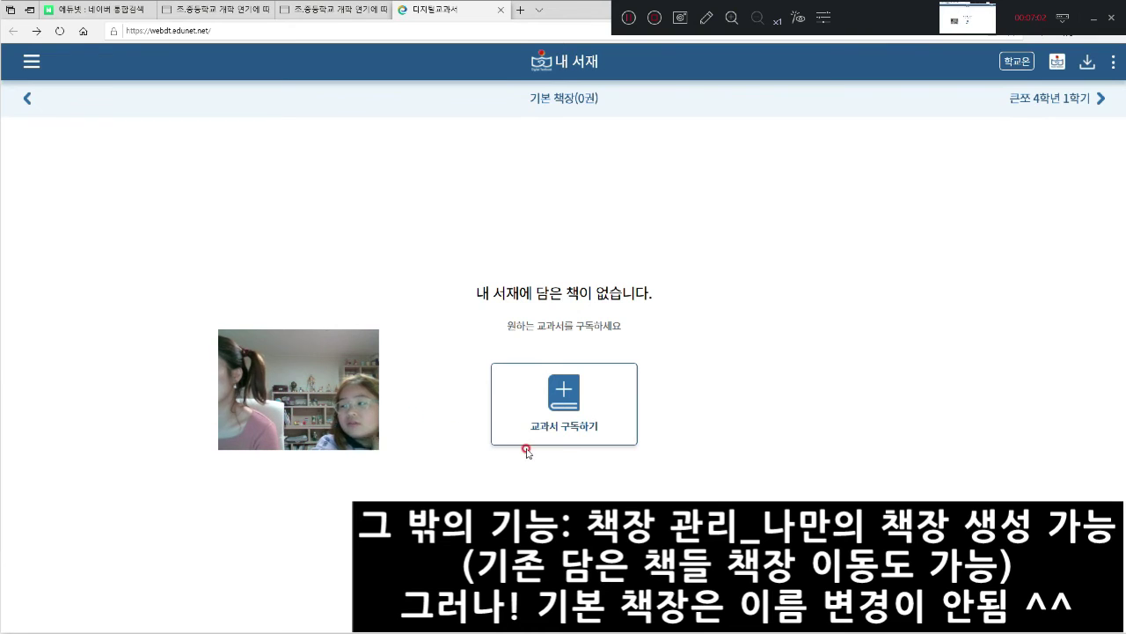
# - Check the moved textbooks in the 4학년 1학기 bookshelf and return to 기본 책장
pyautogui.click(1043, 103)
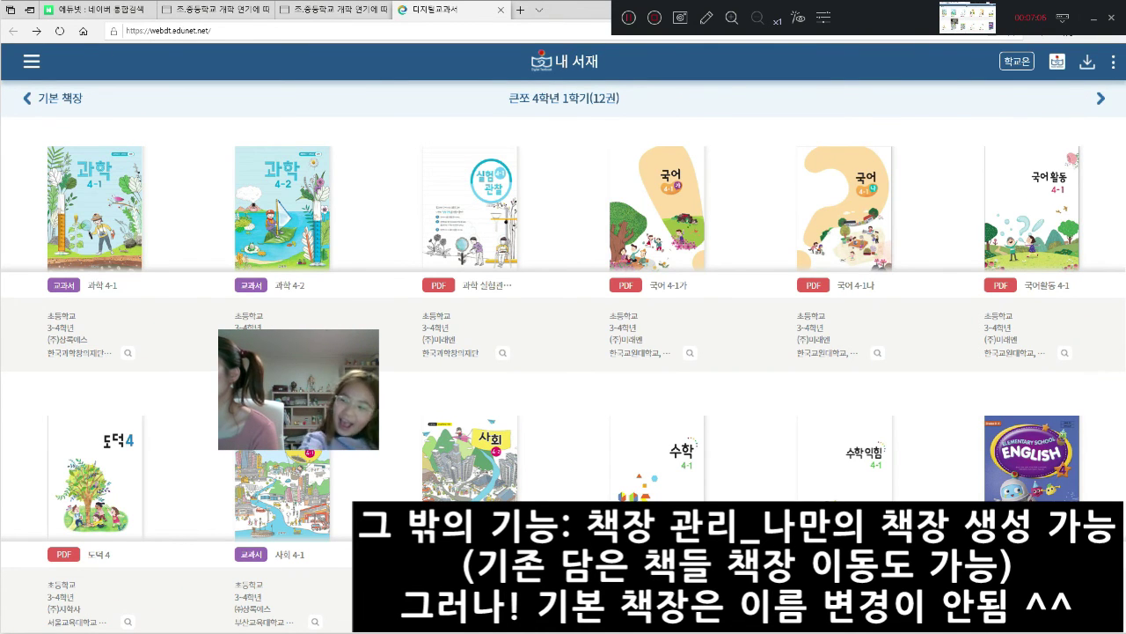
pyautogui.click(1113, 62)
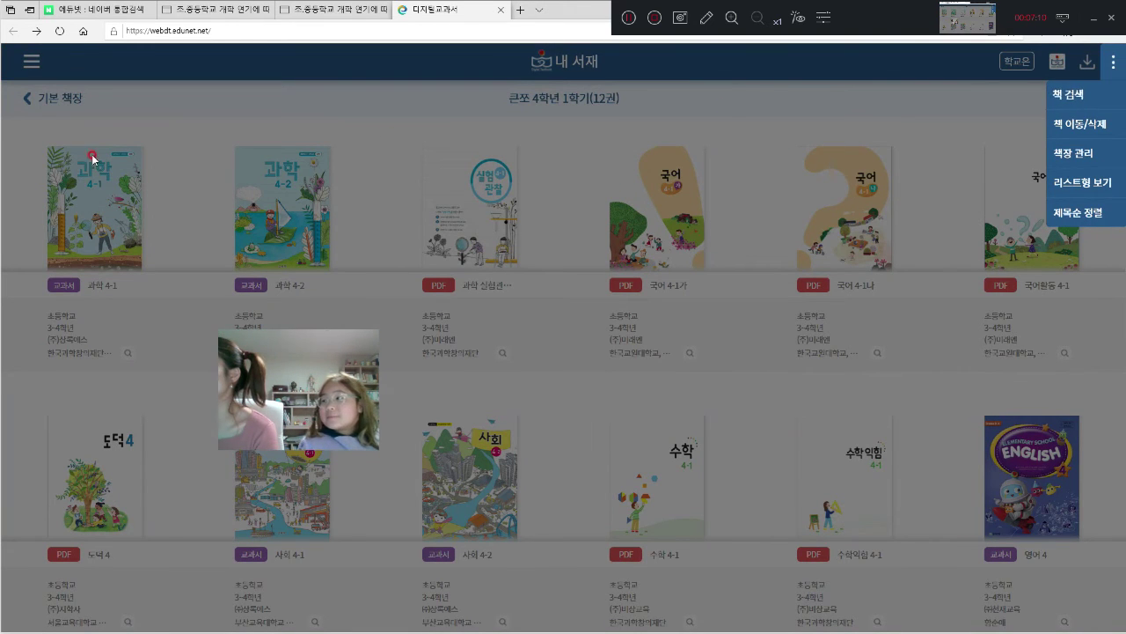
pyautogui.click(55, 104)
pyautogui.click(70, 101)
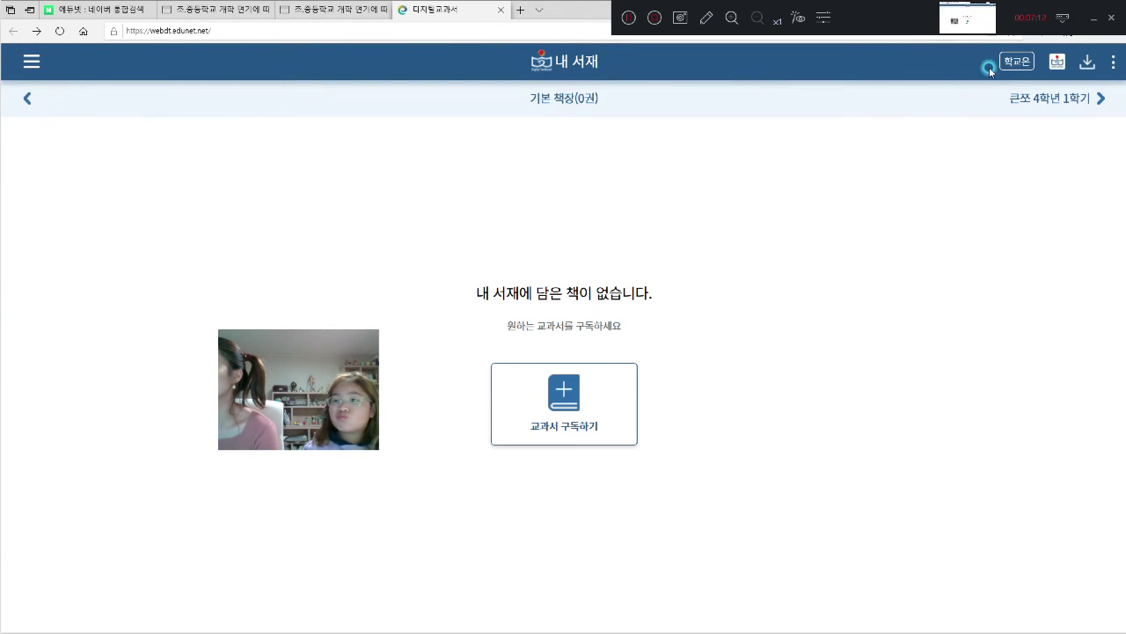
pyautogui.click(1108, 67)
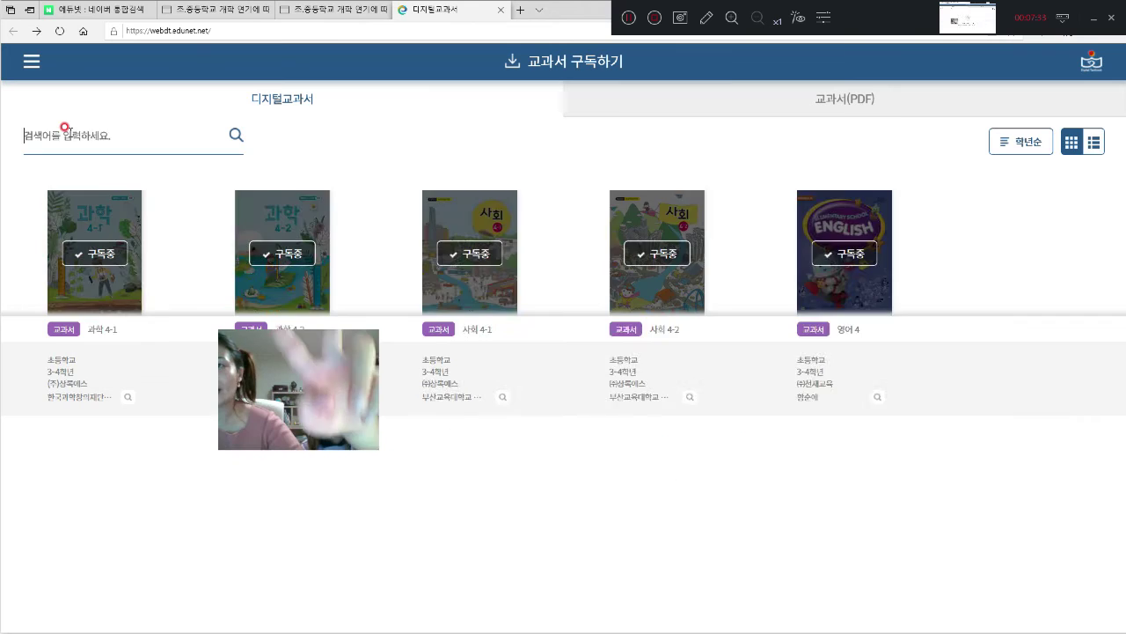
# - Search for 2학년 textbooks in both the 디지털교과서 and 교과서(PDF) listings of 교과서 구독하기, and compare the two full listings
pyautogui.write('2ㅎ학년')
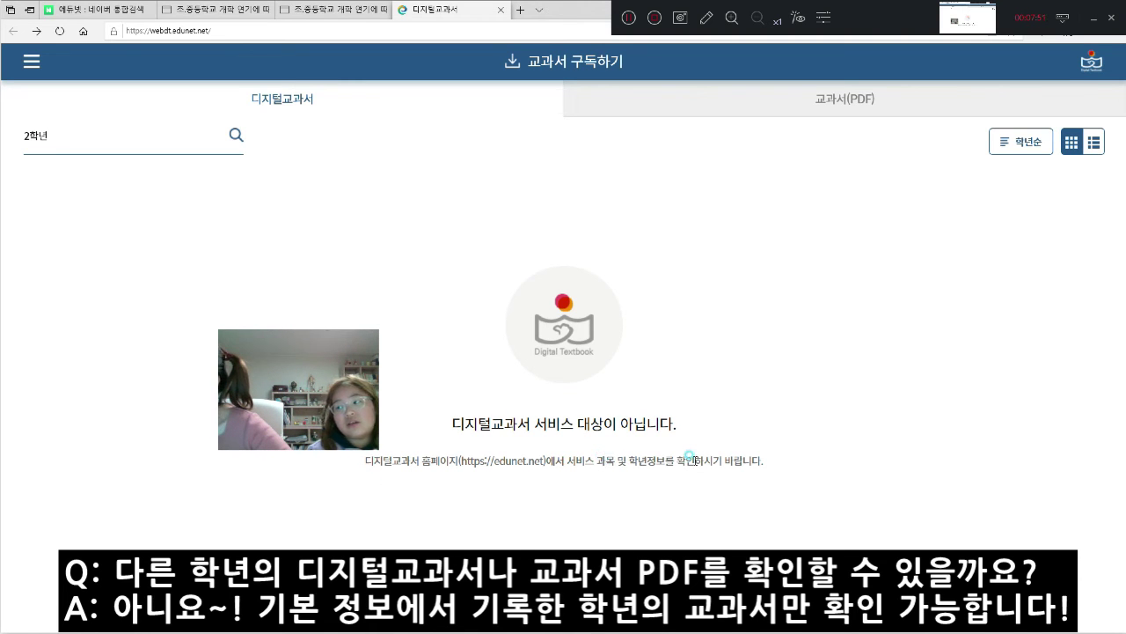
pyautogui.click(840, 102)
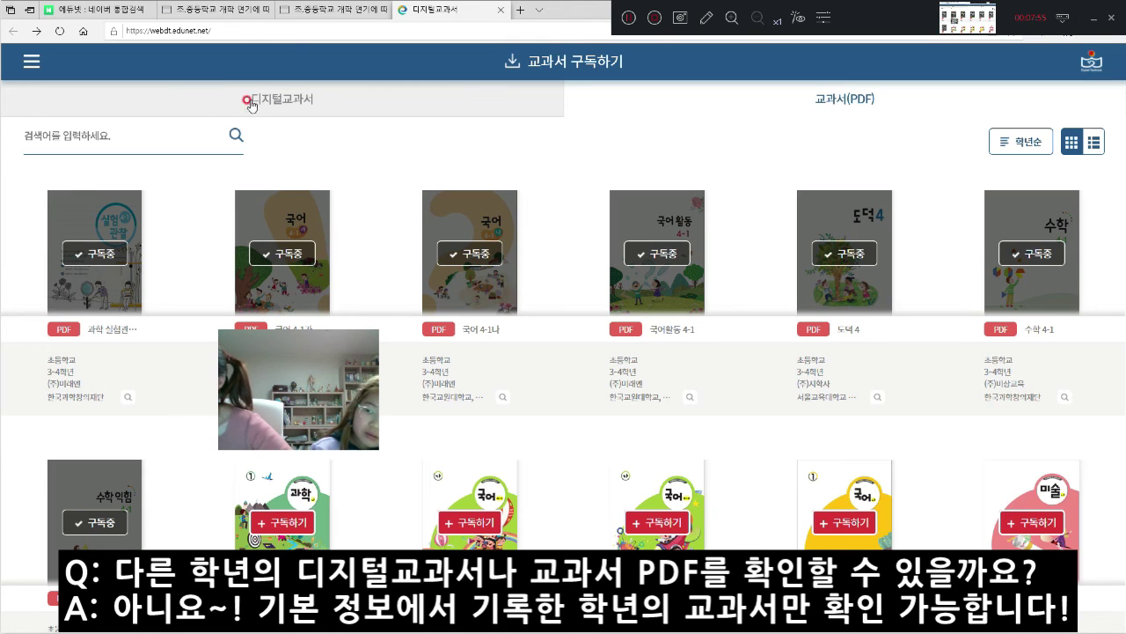
pyautogui.click(102, 140)
pyautogui.write('ㅈ')
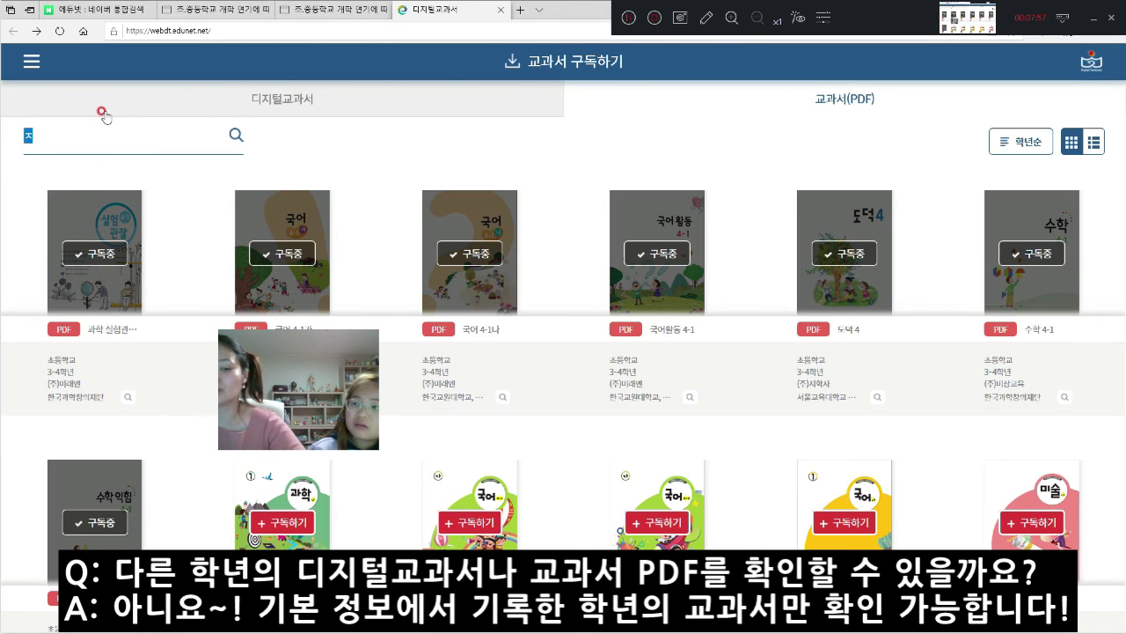
pyautogui.press('BackSpace')
pyautogui.write('2학년')
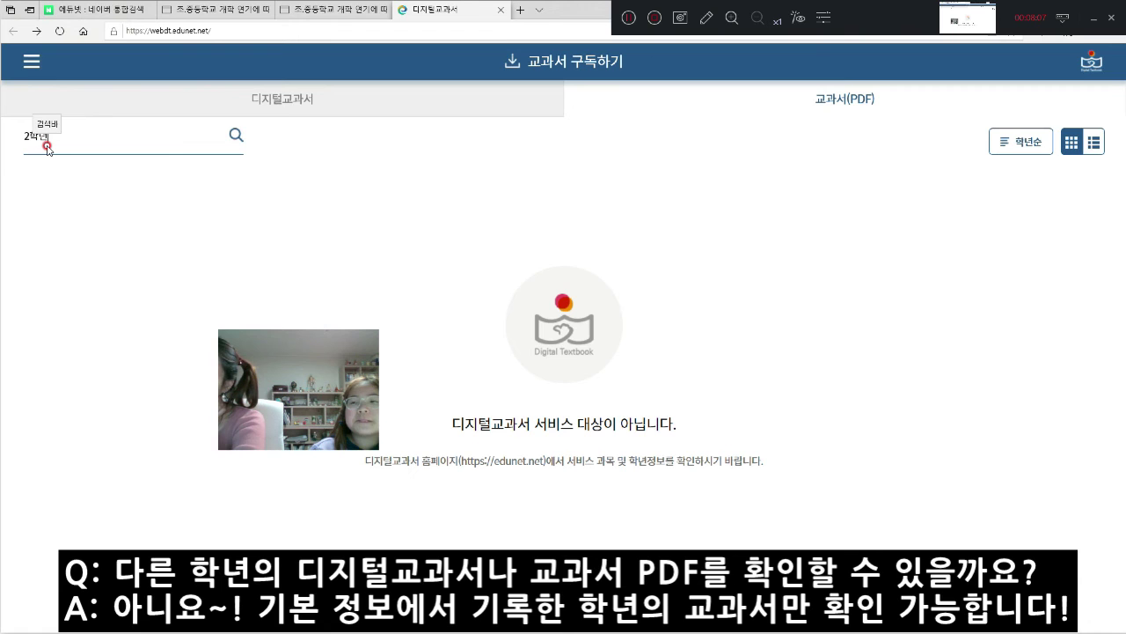
pyautogui.click(476, 106)
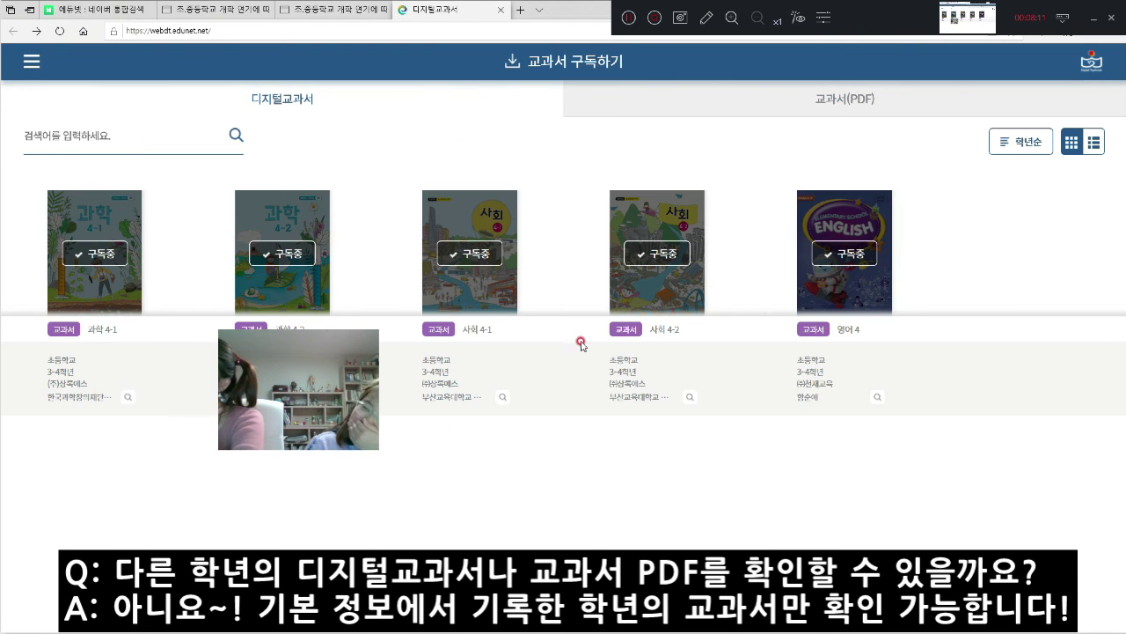
pyautogui.click(834, 98)
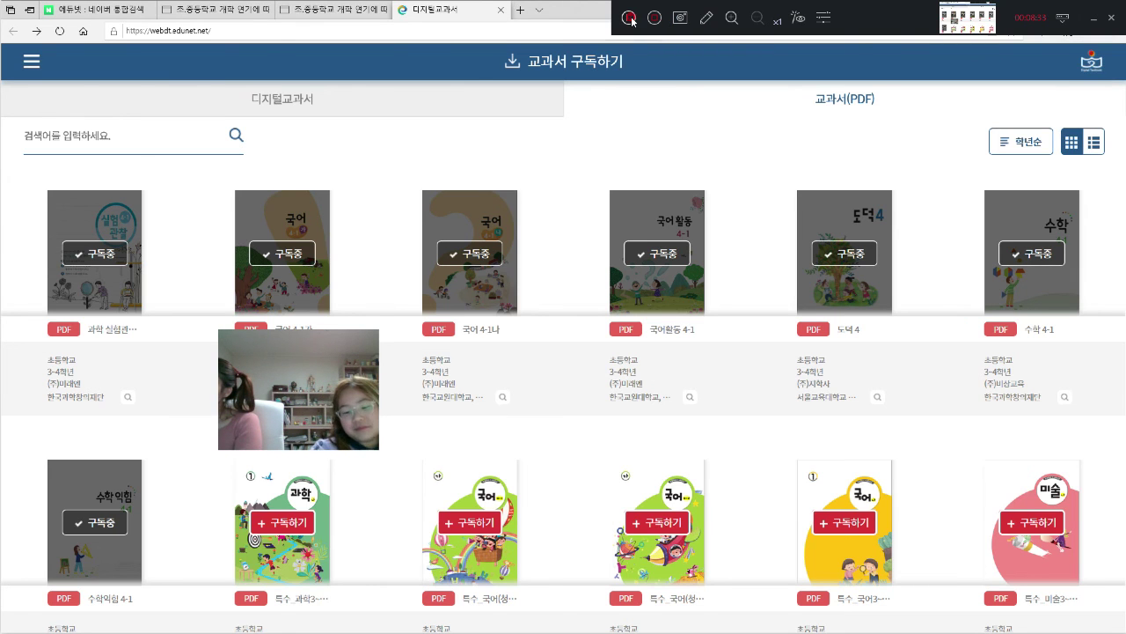
pyautogui.click(711, 17)
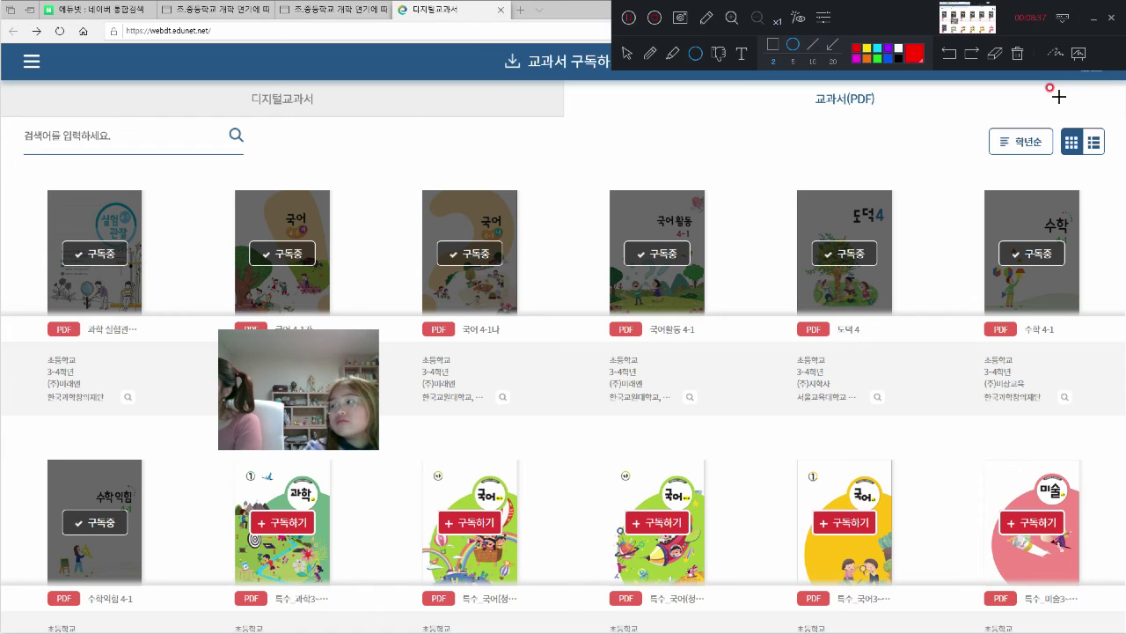
pyautogui.moveTo(1109, 87); pyautogui.dragTo(1075, 53)
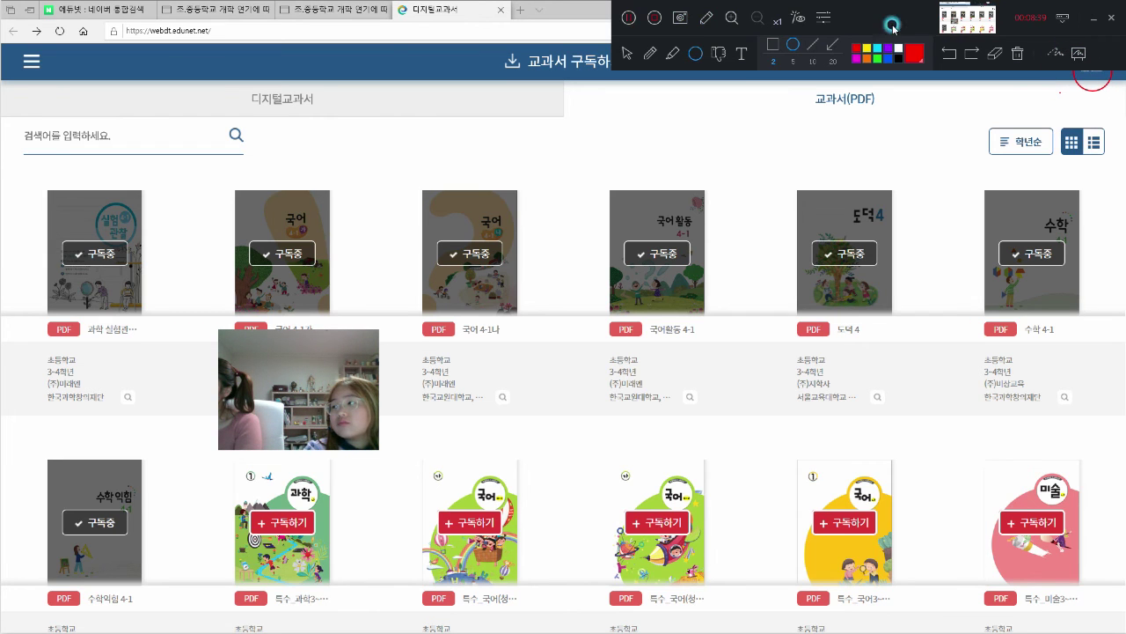
pyautogui.moveTo(791, 6); pyautogui.dragTo(607, 7)
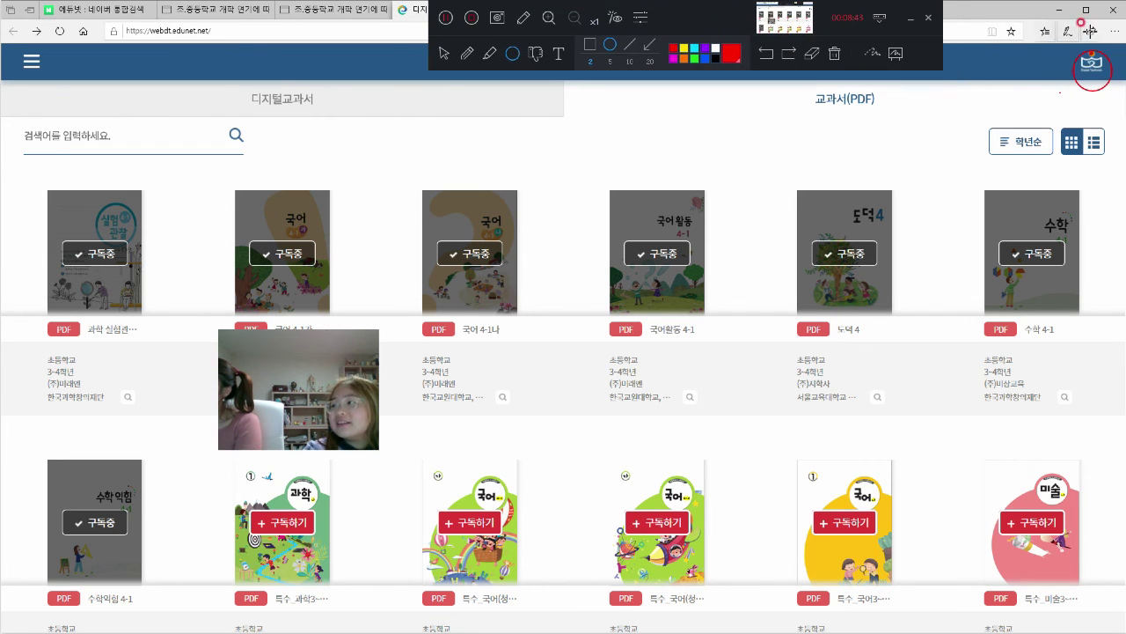
pyautogui.click(524, 17)
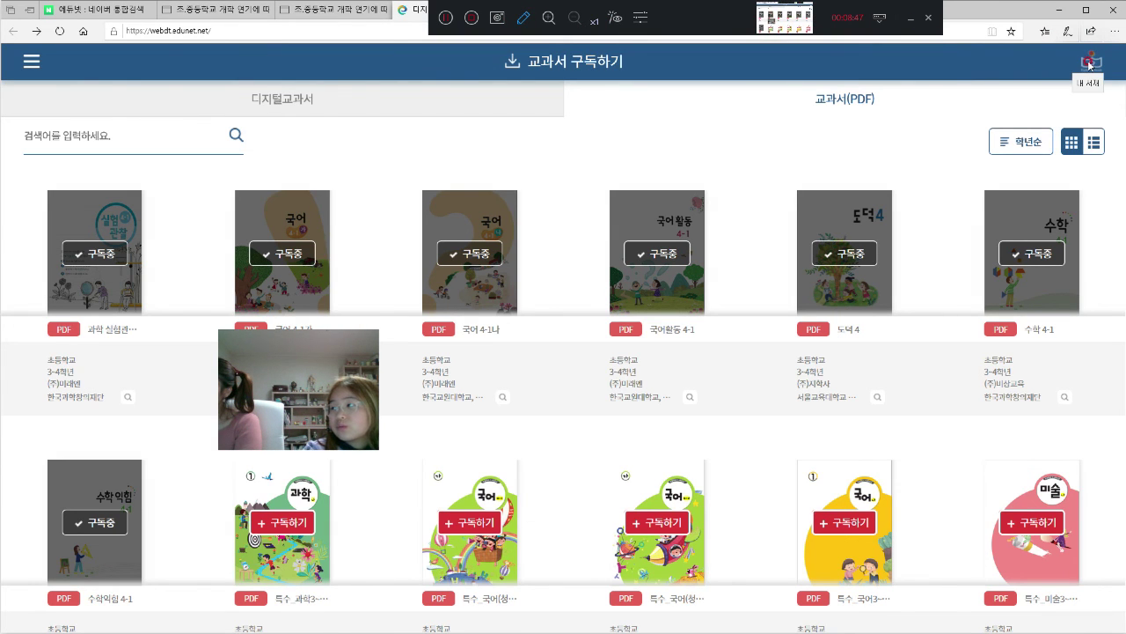
# - Return to 내 서재 and compare 기본 책장 with the 4학년 1학기 bookshelf, finishing on the 4학년 1학기 bookshelf
pyautogui.click(1090, 63)
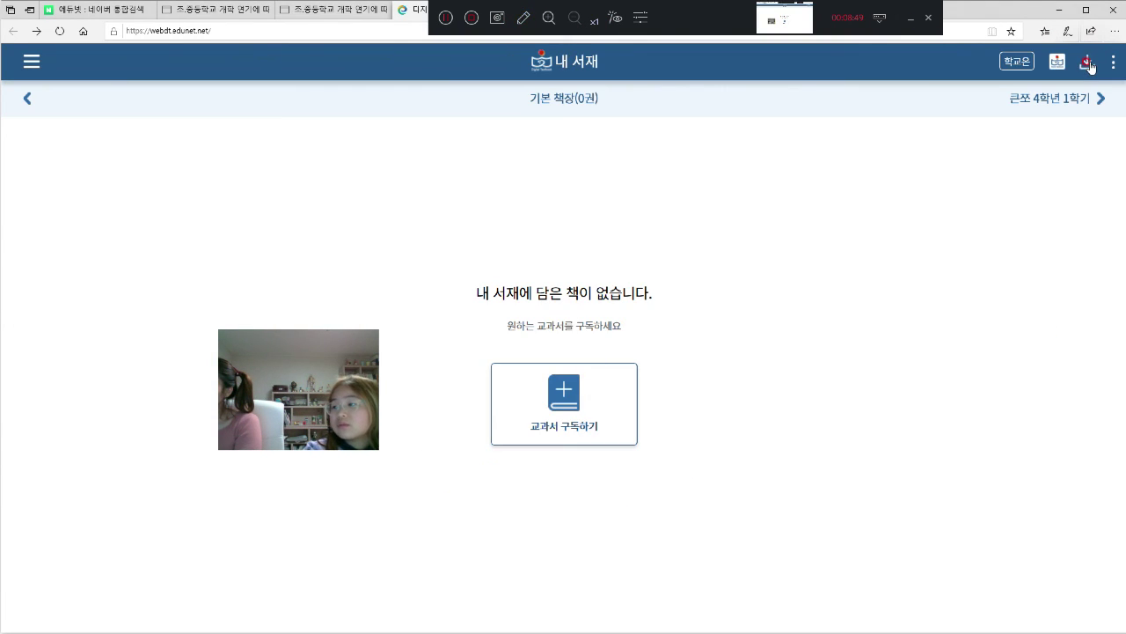
pyautogui.click(1038, 100)
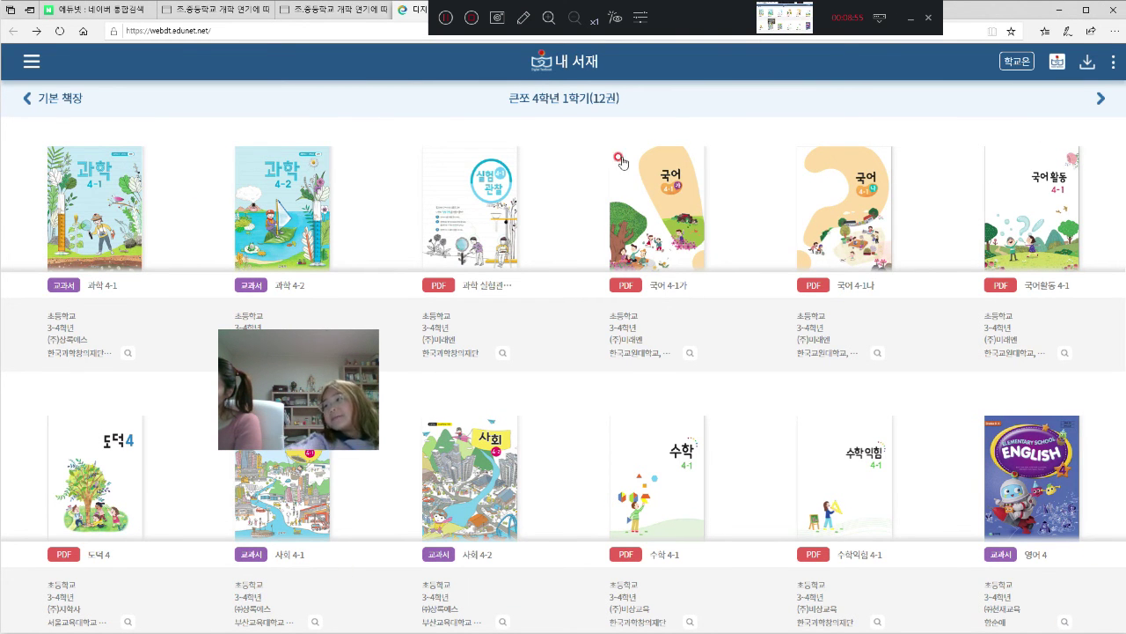
pyautogui.click(57, 98)
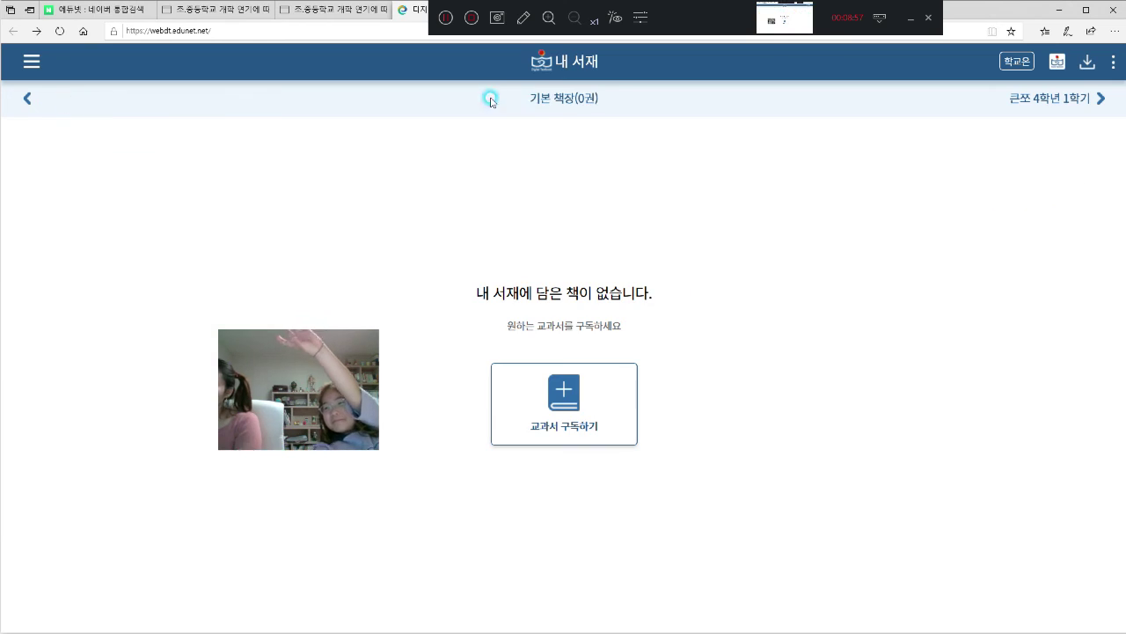
pyautogui.click(1096, 100)
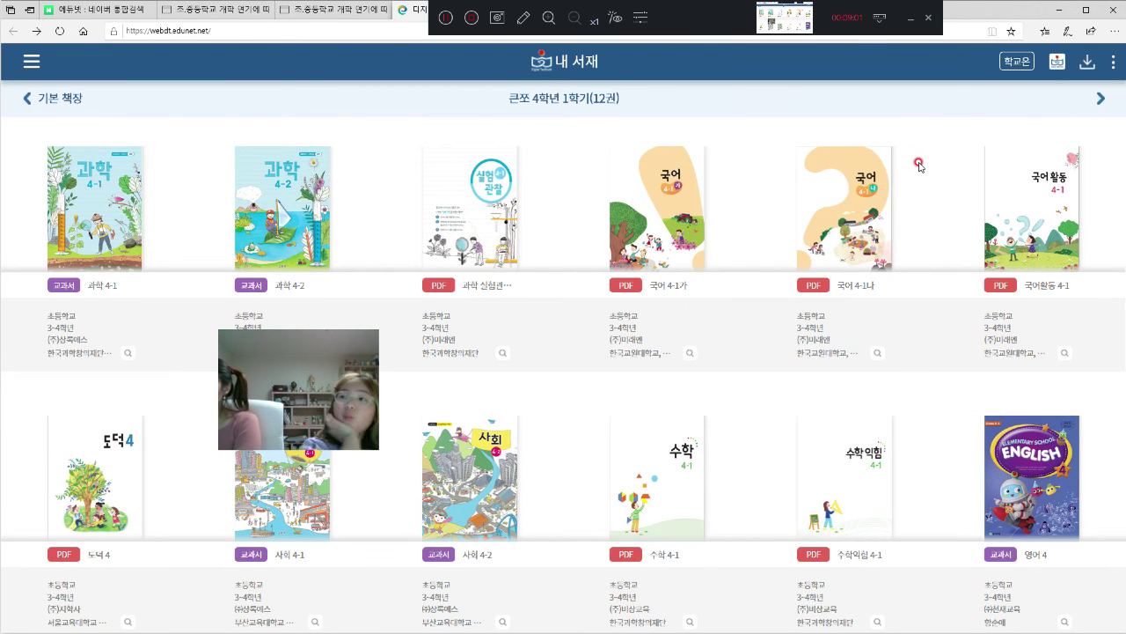
# - Compare the display modes of the 4학년 1학기 bookshelf by alternating twice between 리스트형 보기 and 썸네일형 보기, ending on 썸네일형 보기
pyautogui.click(1113, 63)
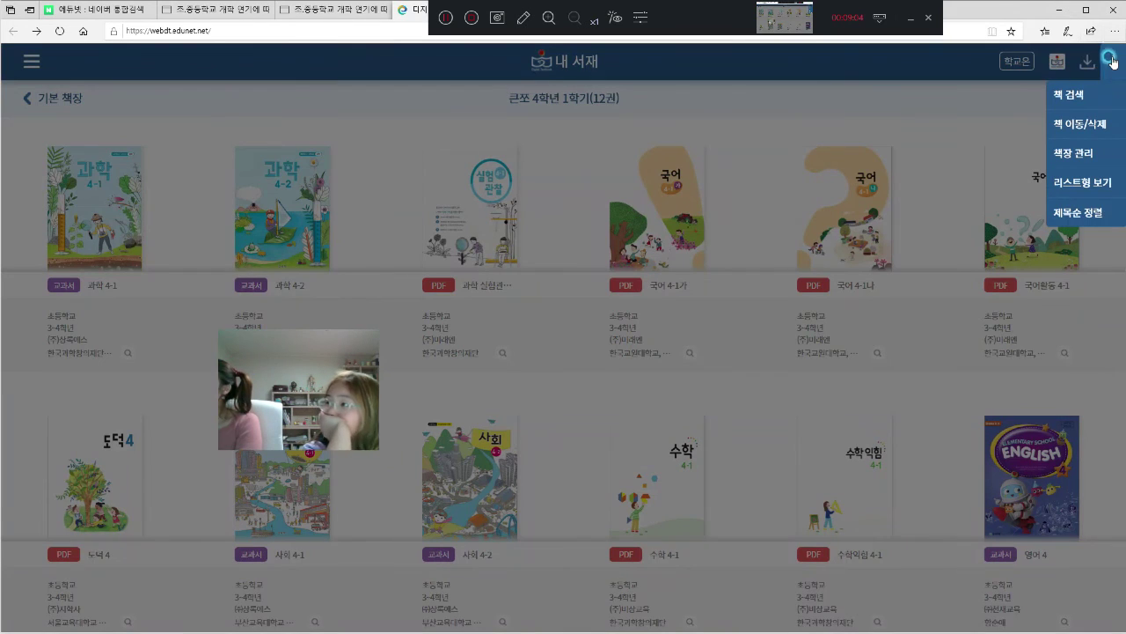
pyautogui.click(1086, 187)
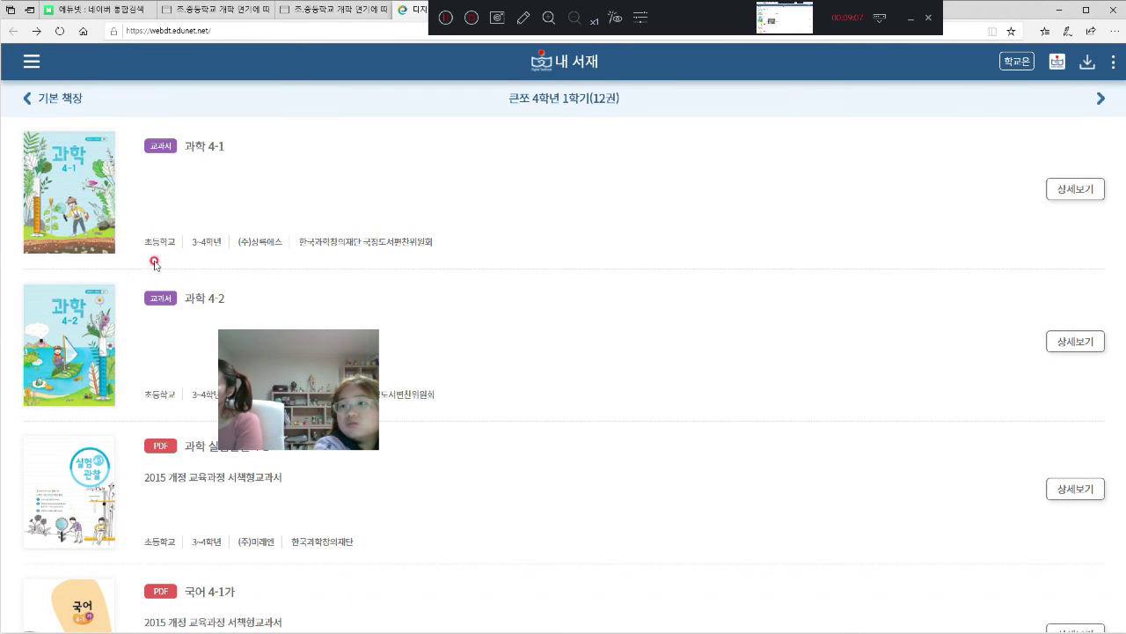
pyautogui.click(1110, 63)
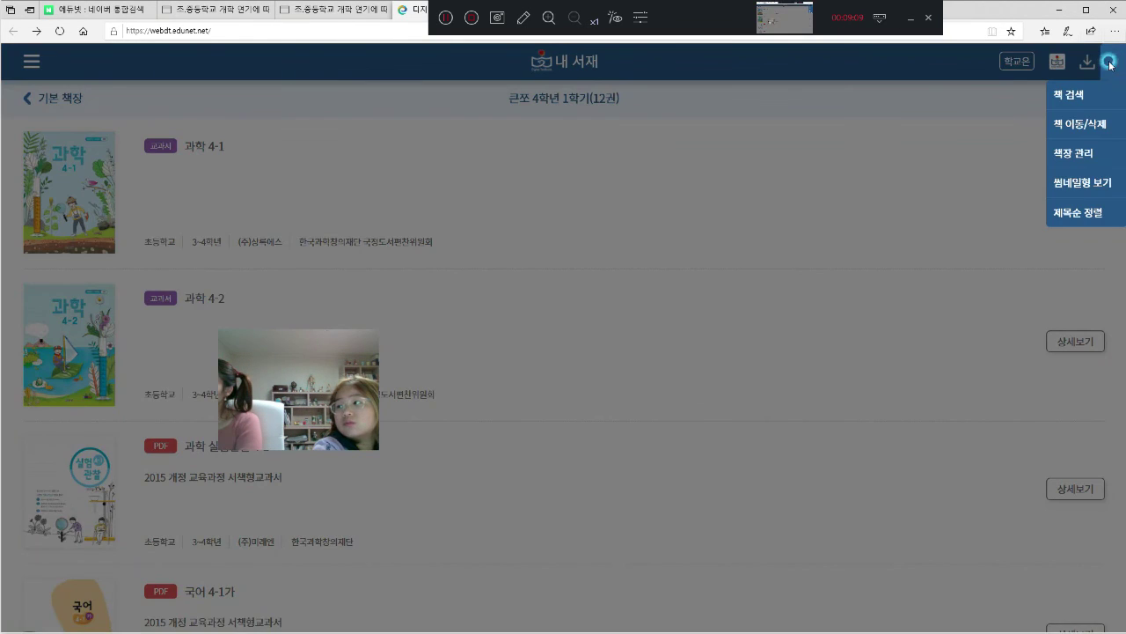
pyautogui.click(1089, 184)
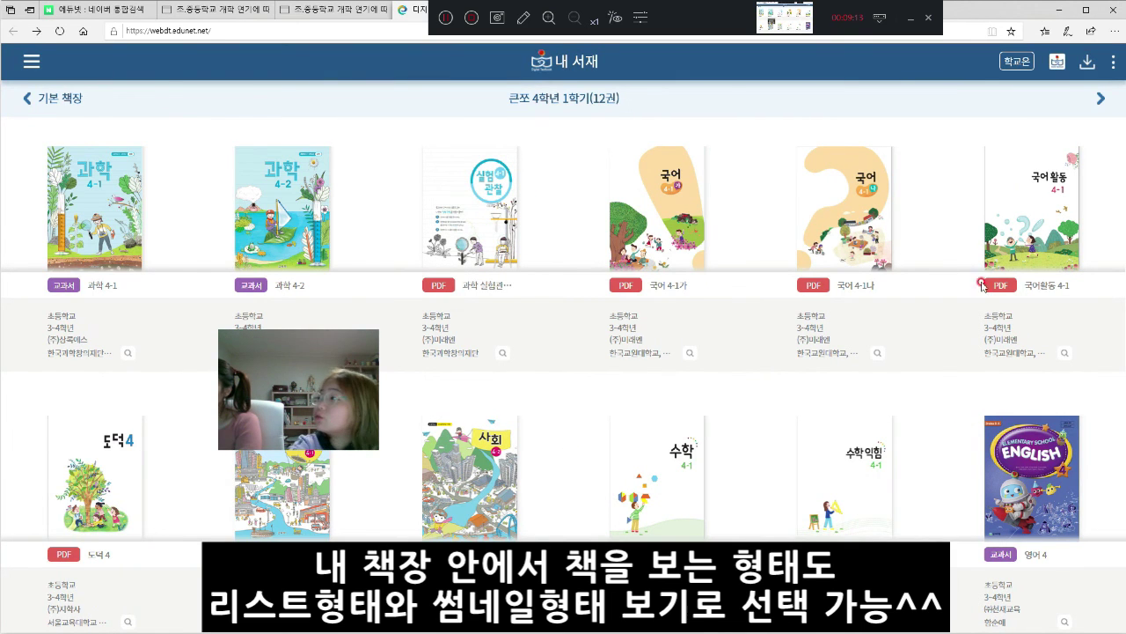
pyautogui.click(1111, 63)
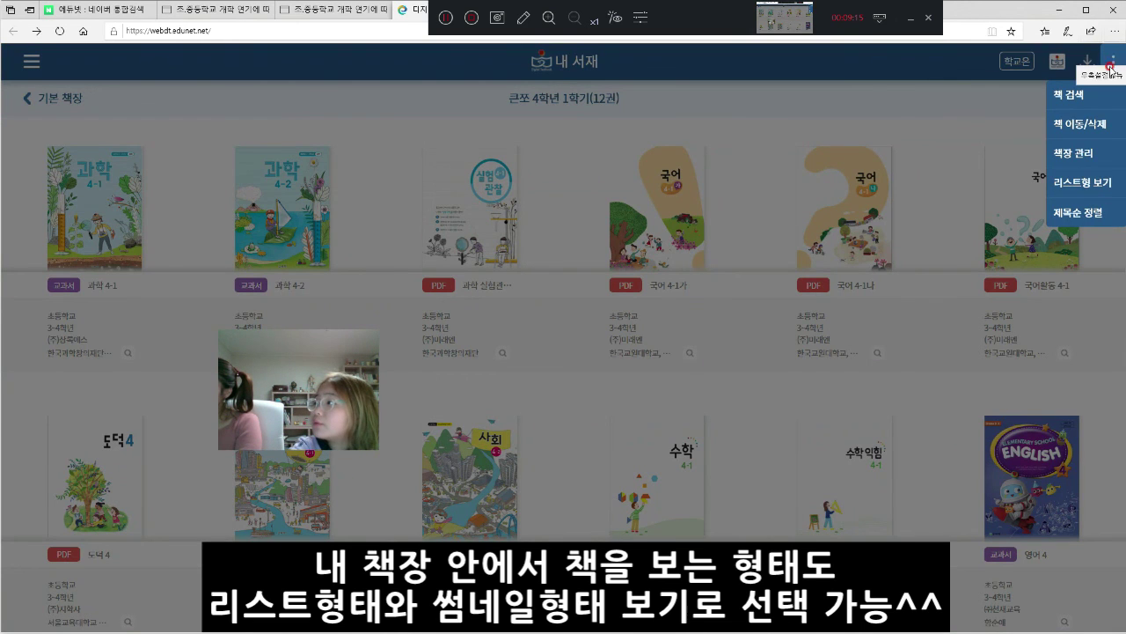
pyautogui.click(1072, 185)
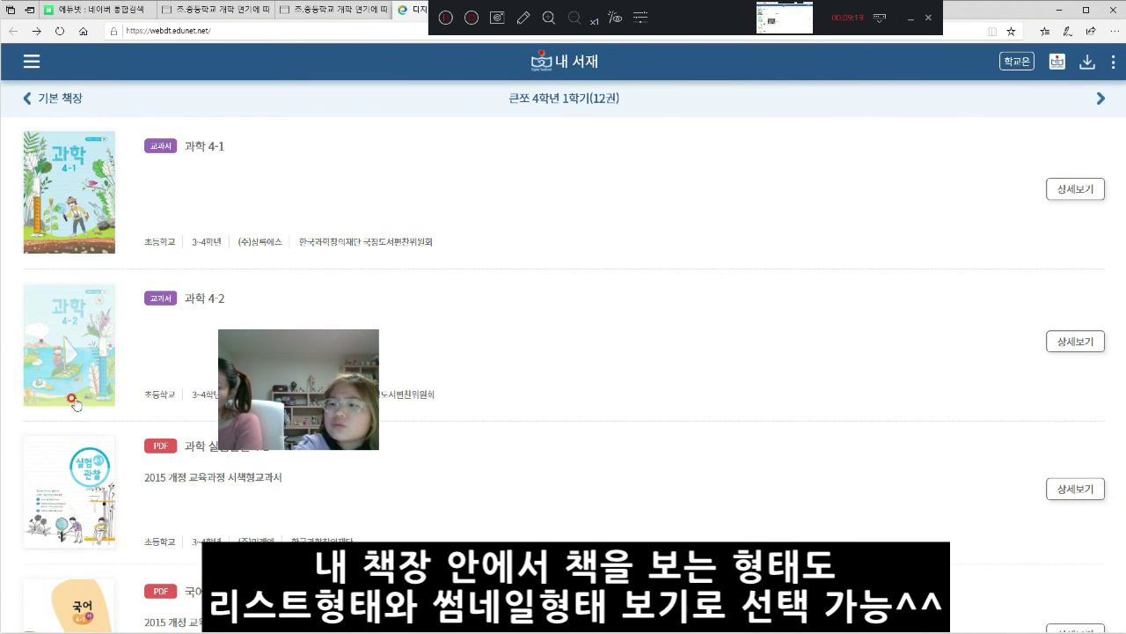
pyautogui.click(1112, 61)
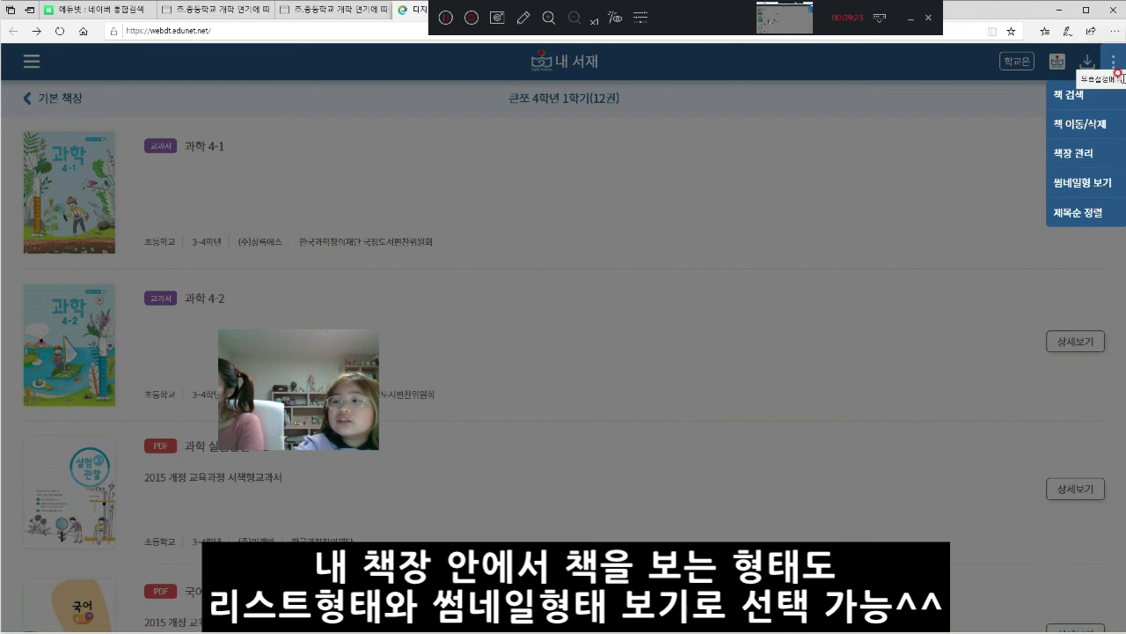
pyautogui.click(1069, 183)
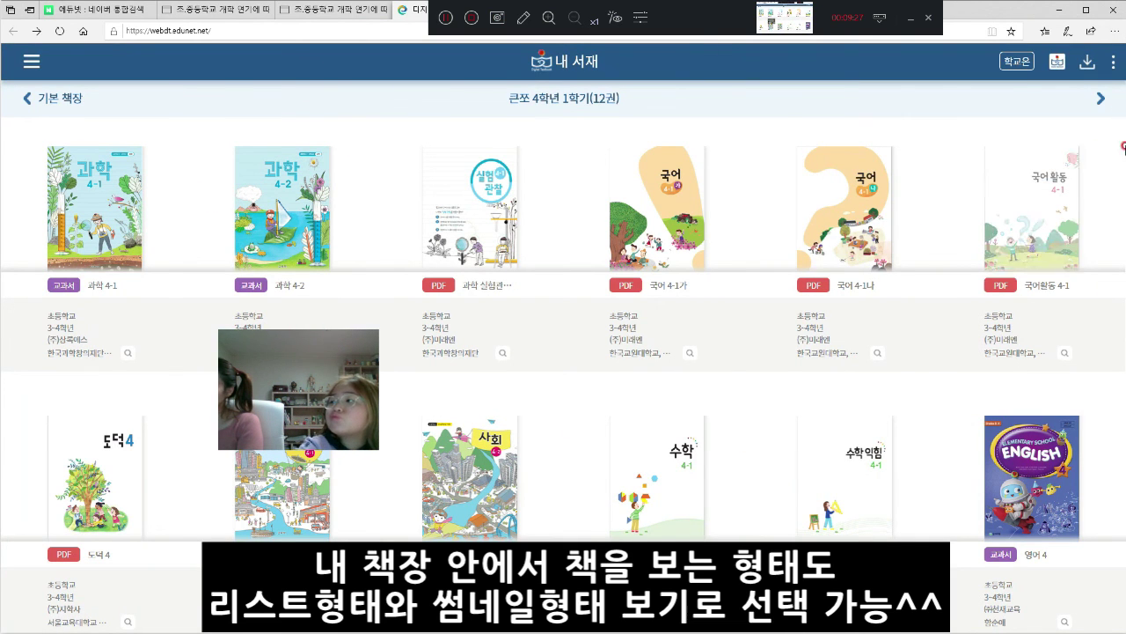
# - Sort the textbooks in the 4학년 1학기 bookshelf with 제목순 정렬, switch to 시간순 정렬, and reopen the view and sorting options
pyautogui.click(1114, 64)
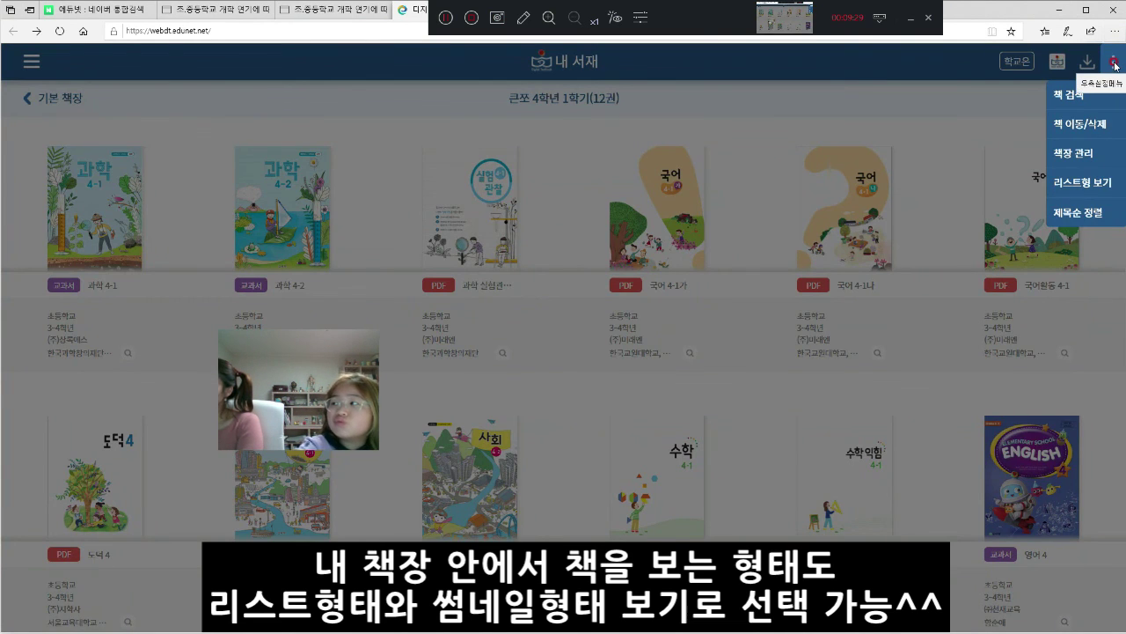
pyautogui.click(1090, 214)
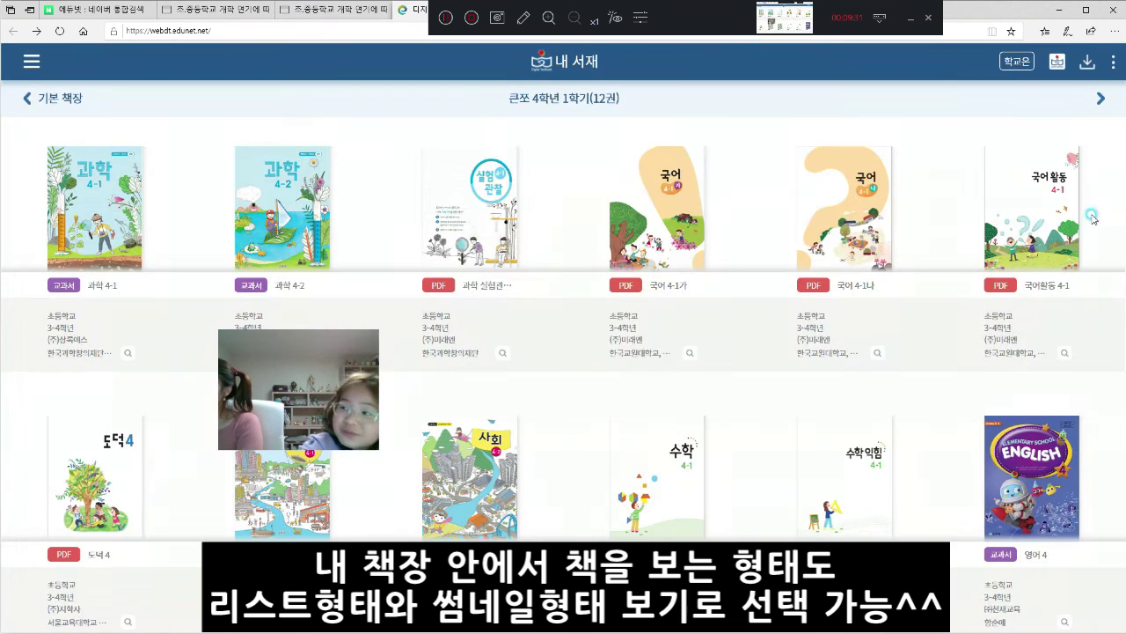
pyautogui.click(1114, 63)
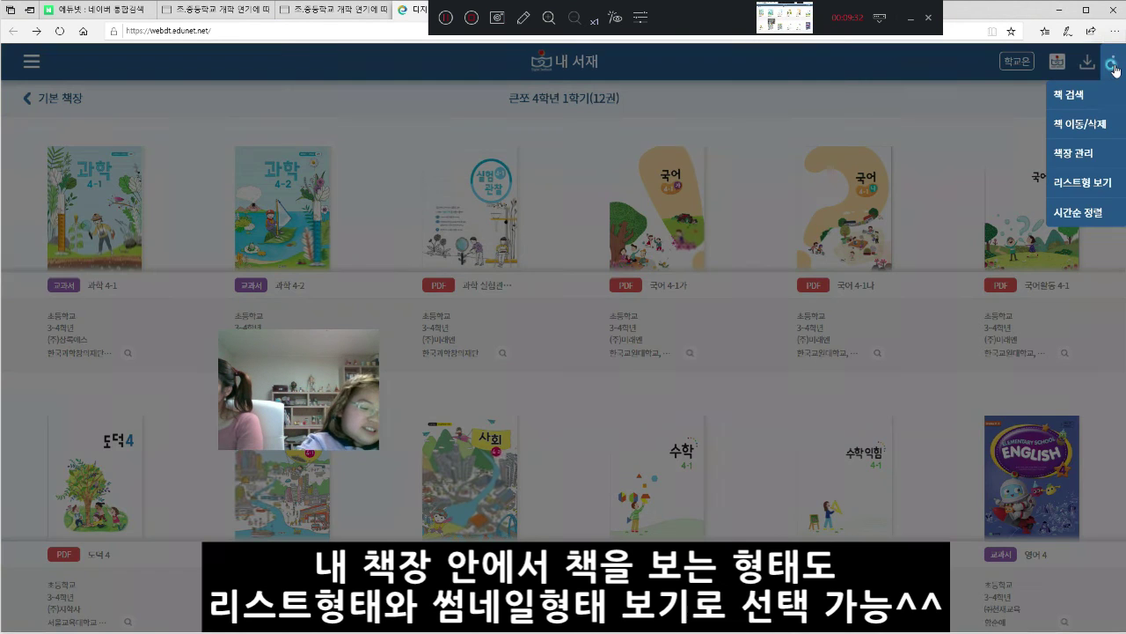
pyautogui.click(1085, 216)
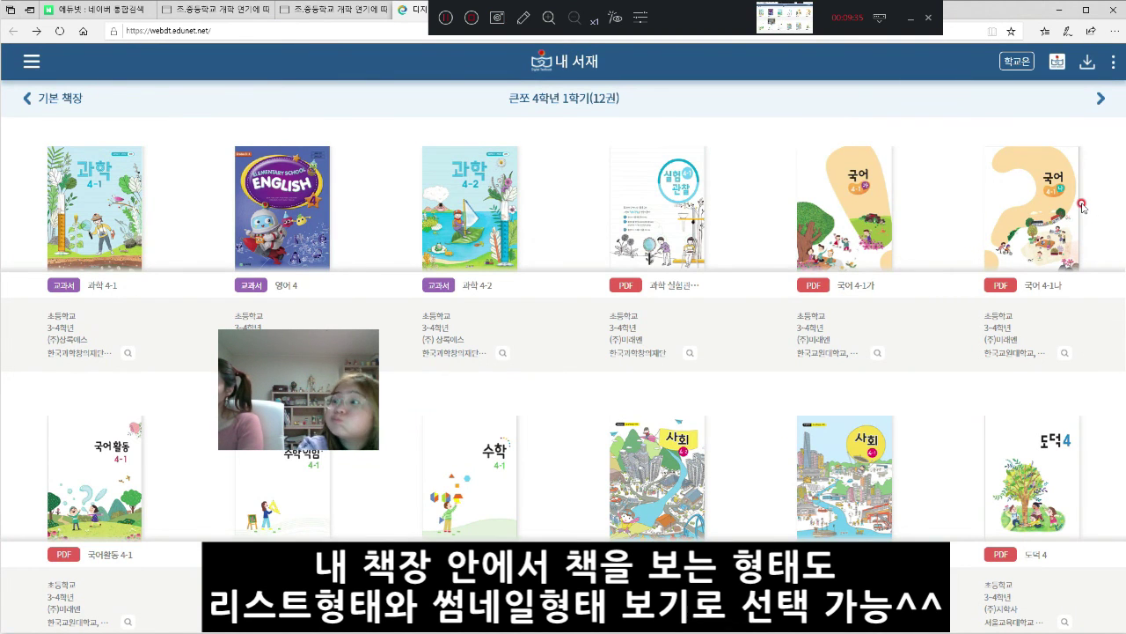
pyautogui.click(1113, 62)
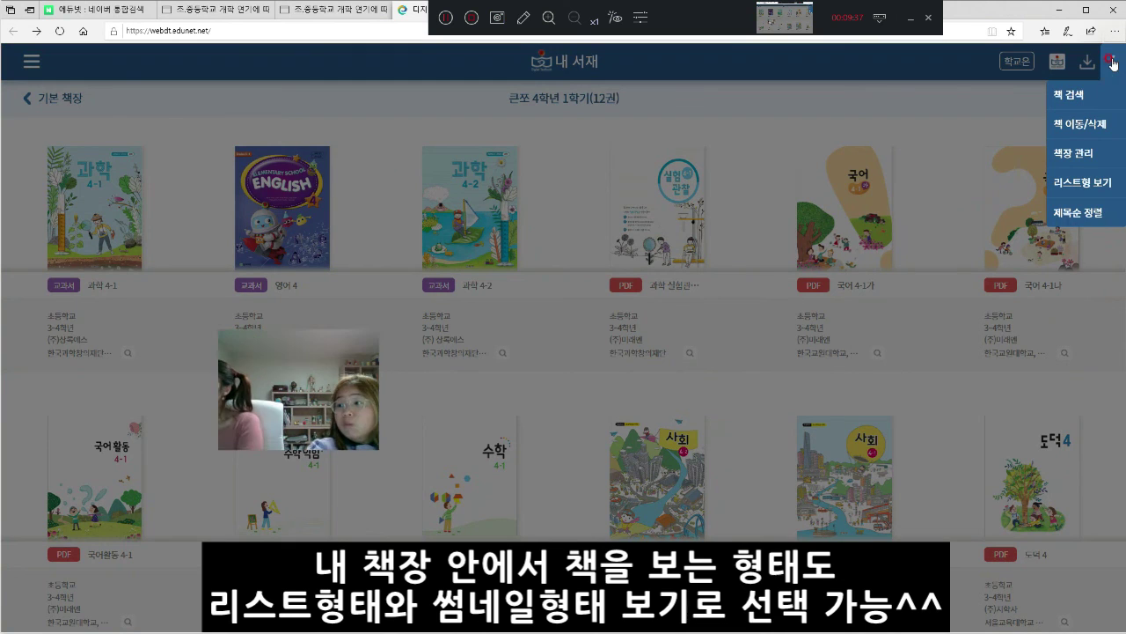